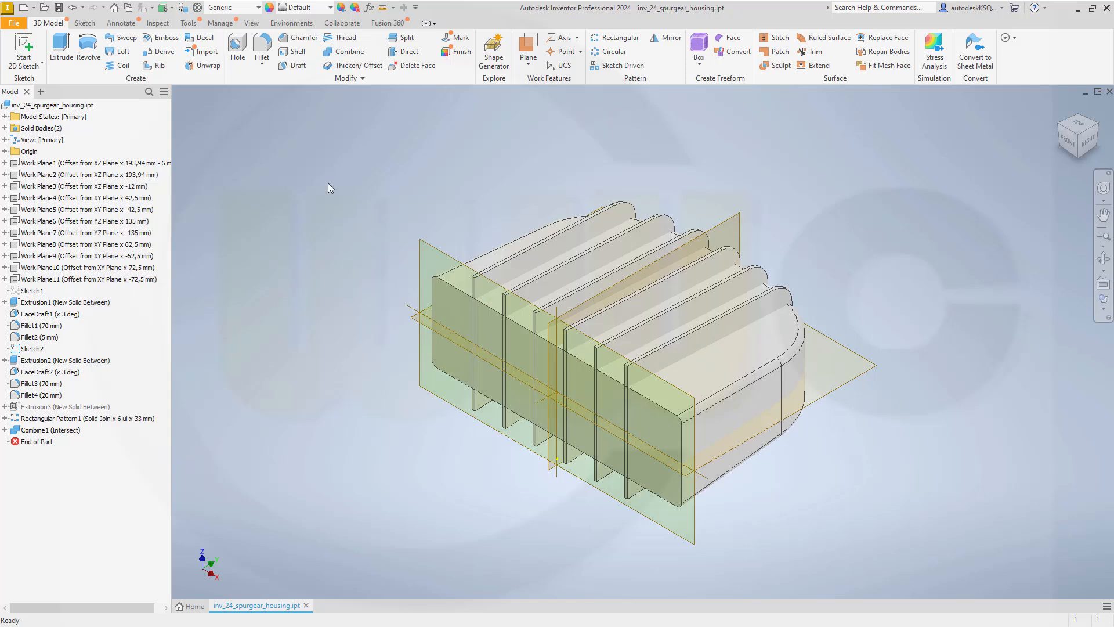
Hide both solid bodies of the gear housing so only the planes remain.
{"action": "left_click", "coordinate": [4, 129]}
{"action": "left_click", "coordinate": [38, 140]}
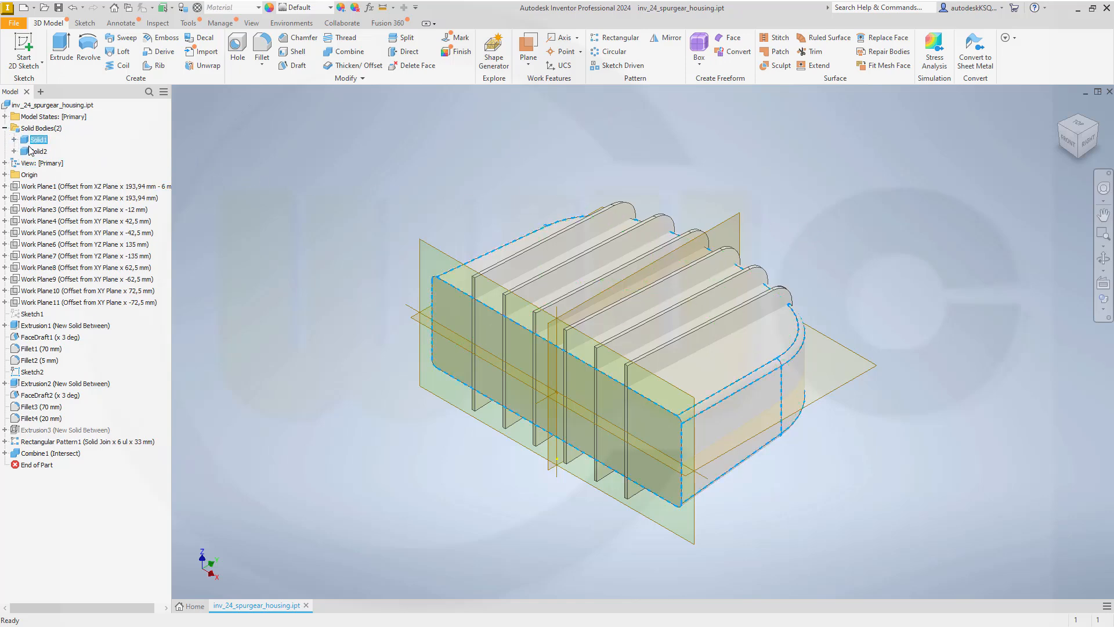
{"action": "left_click", "coordinate": [35, 152], "text": "ctrl"}
{"action": "right_click", "coordinate": [35, 151]}
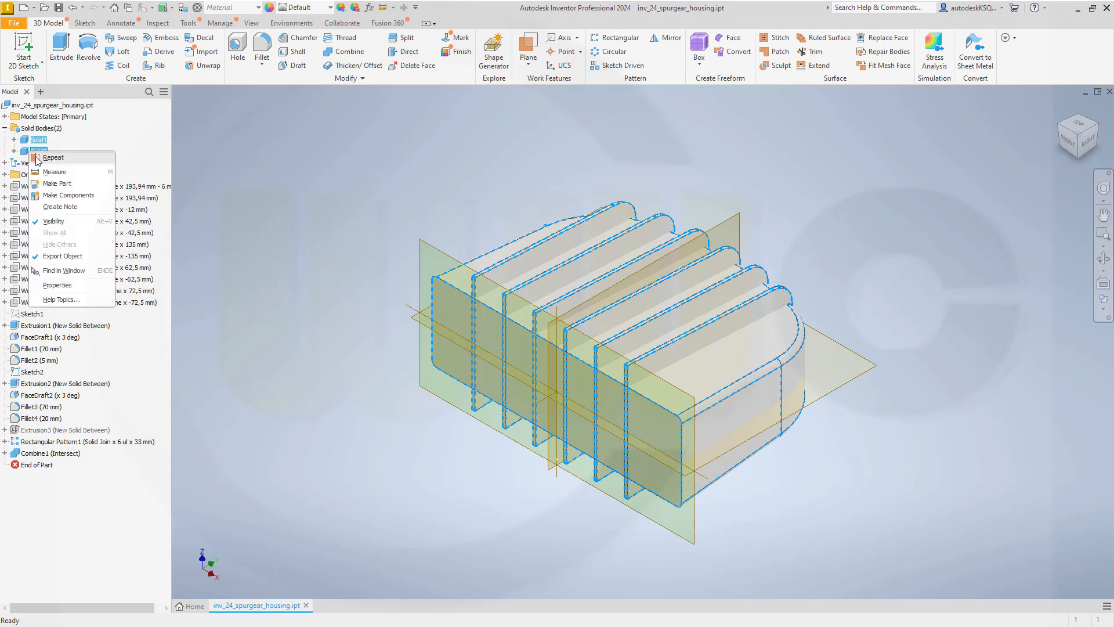
{"action": "left_click", "coordinate": [53, 222]}
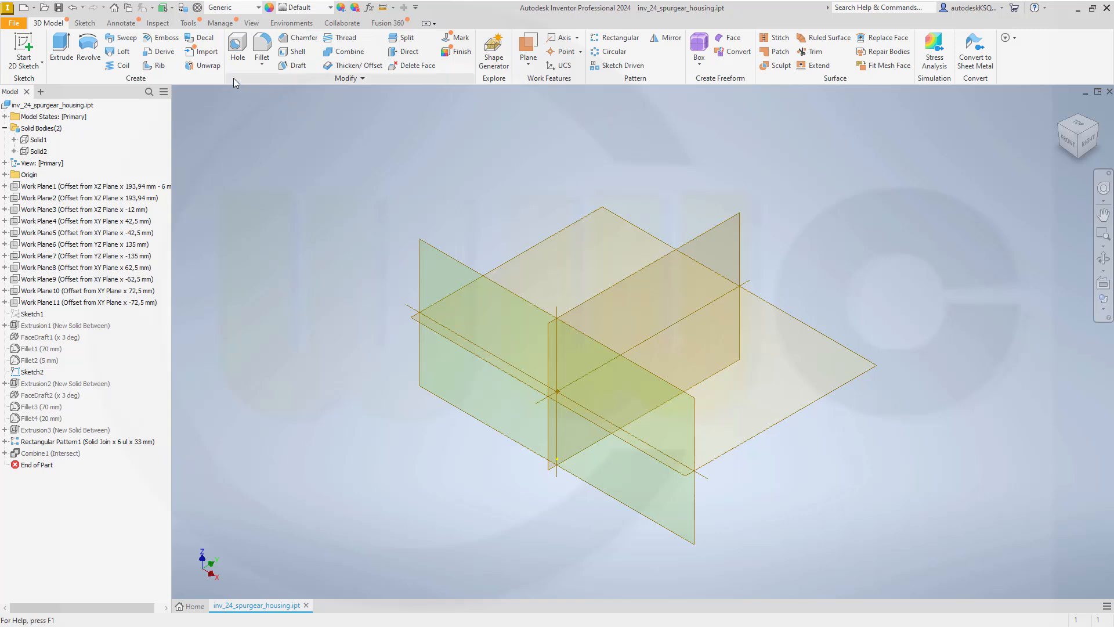
{"action": "left_click", "coordinate": [254, 25]}
{"action": "left_click", "coordinate": [29, 66]}
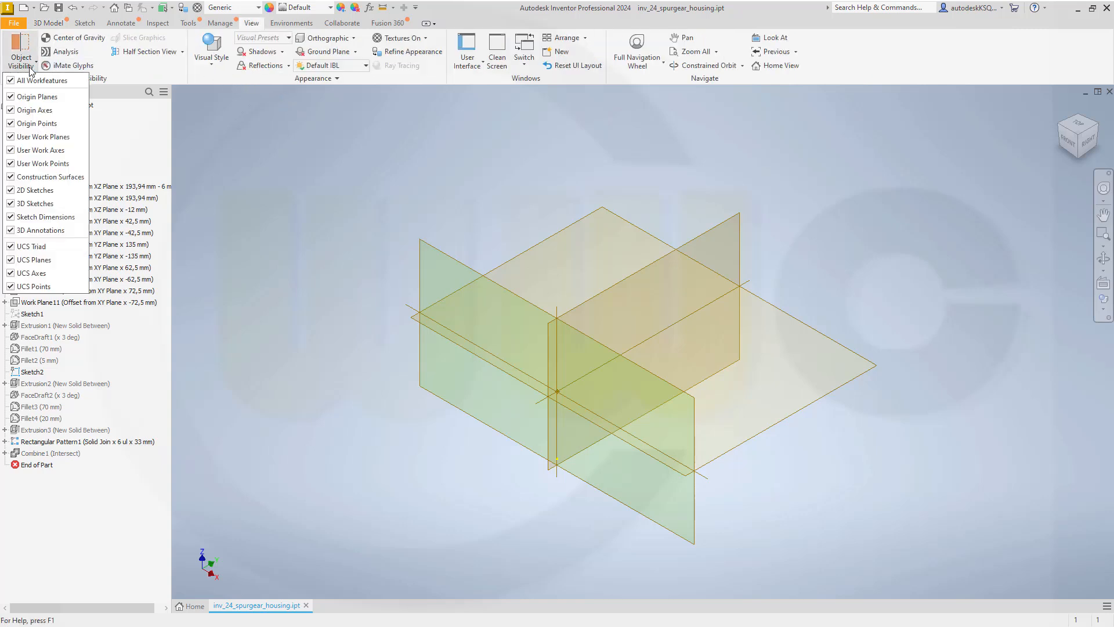
{"action": "left_click", "coordinate": [259, 186]}
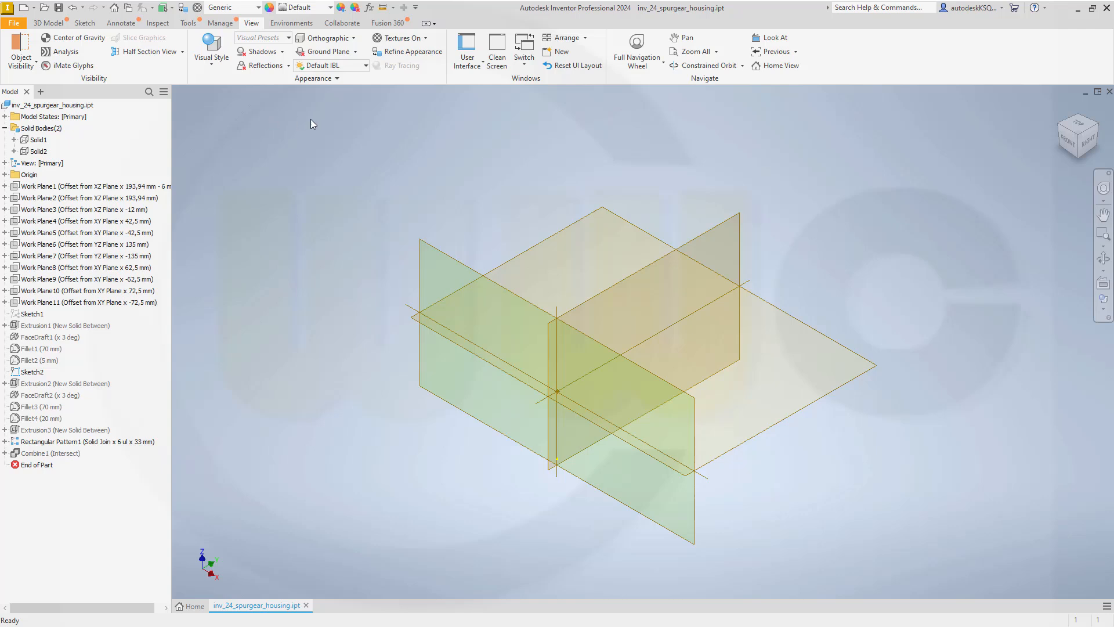
{"action": "left_click", "coordinate": [50, 24]}
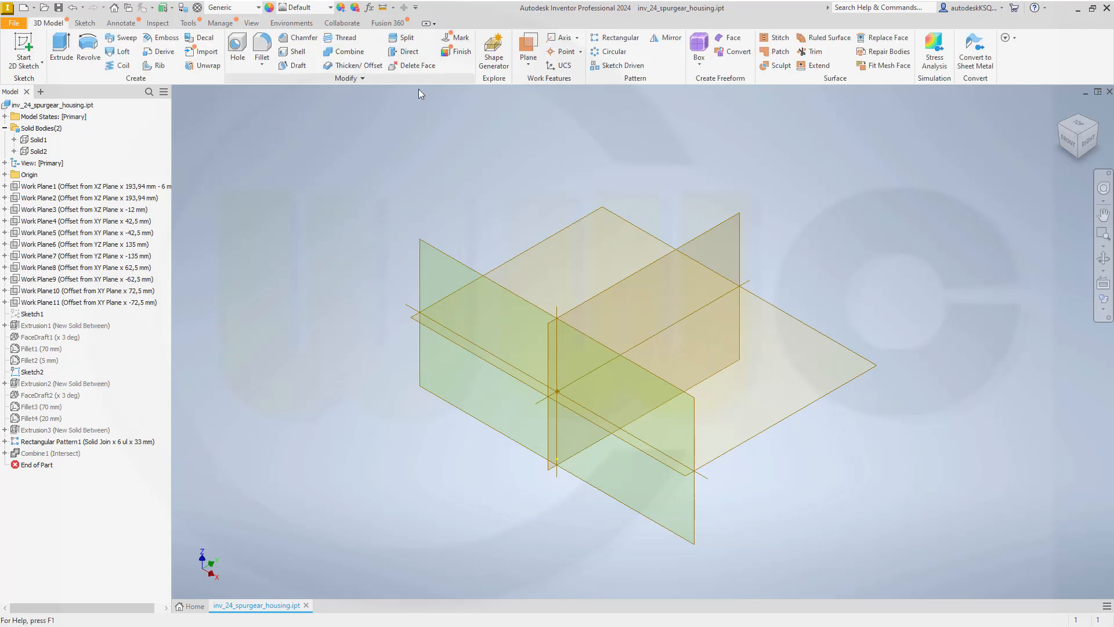
Create a work plane offset 85 mm from the XZ plane.
{"action": "left_click", "coordinate": [525, 58]}
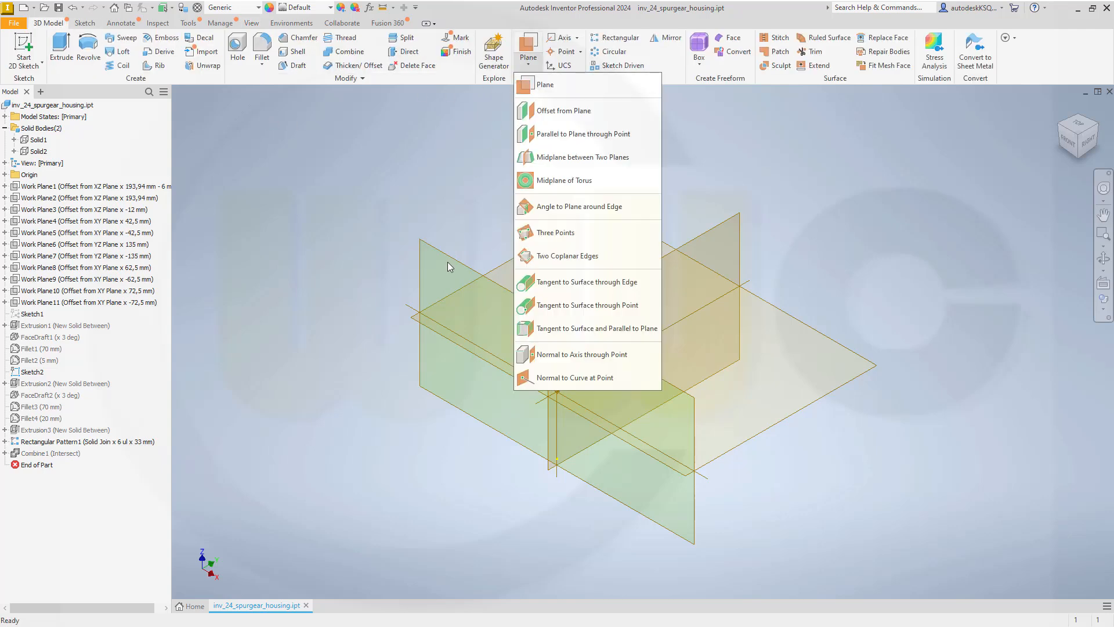
{"action": "left_click", "coordinate": [548, 86]}
{"action": "left_click_drag", "start_coordinate": [447, 253], "coordinate": [500, 209]}
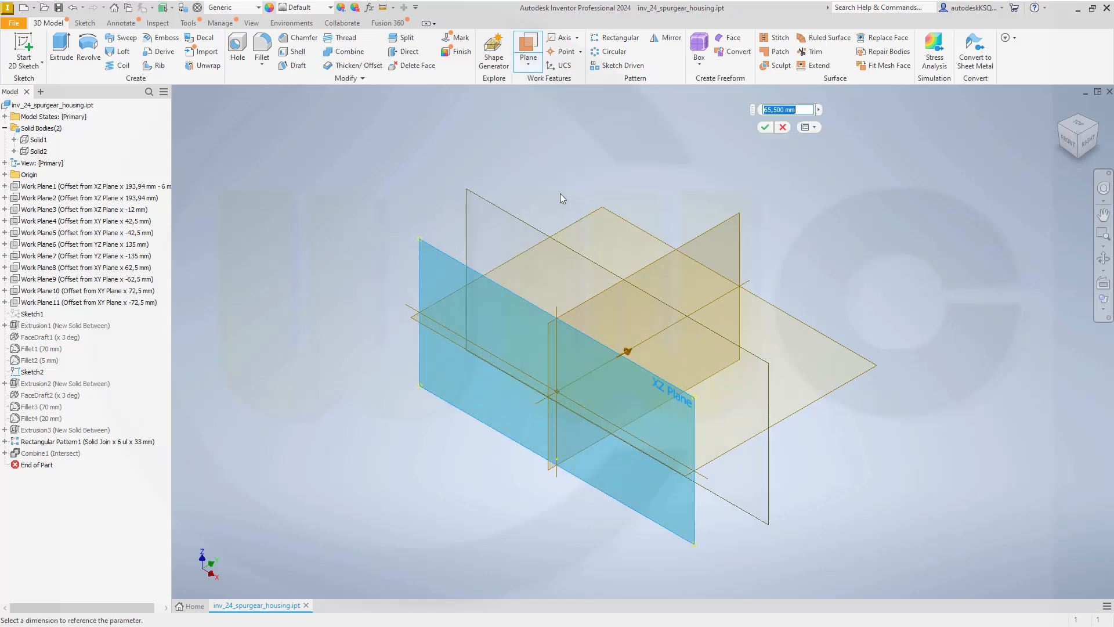
{"action": "type", "text": "85"}
{"action": "key", "text": "Return"}
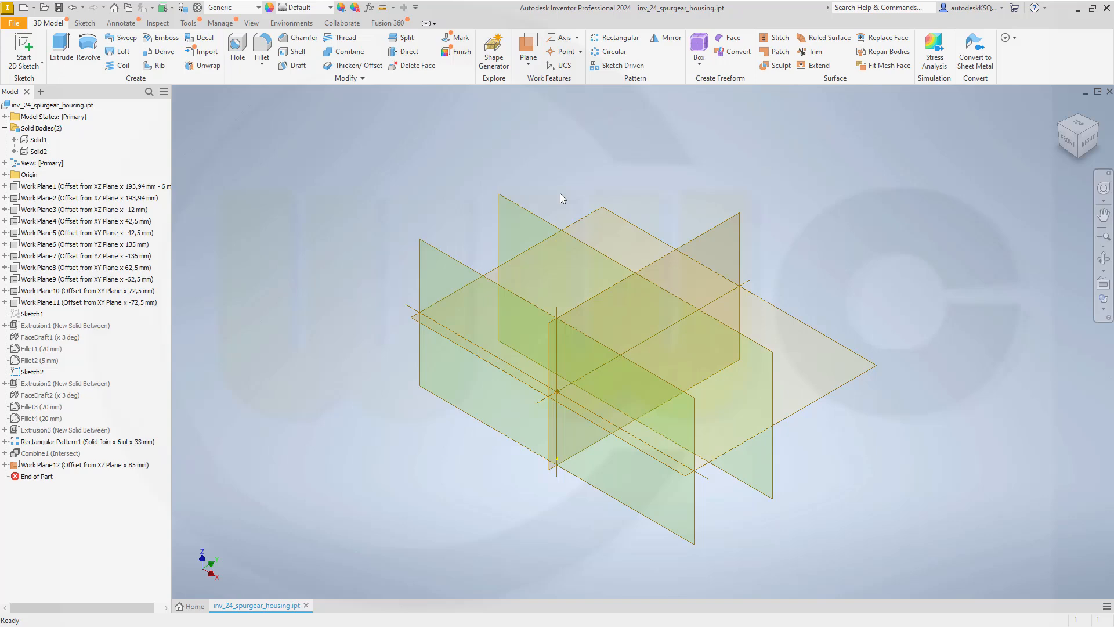
Sketch a 300 by 110 mm rectangle centred on the origin on the new 85 mm offset plane and finish the sketch.
{"action": "left_click", "coordinate": [33, 57]}
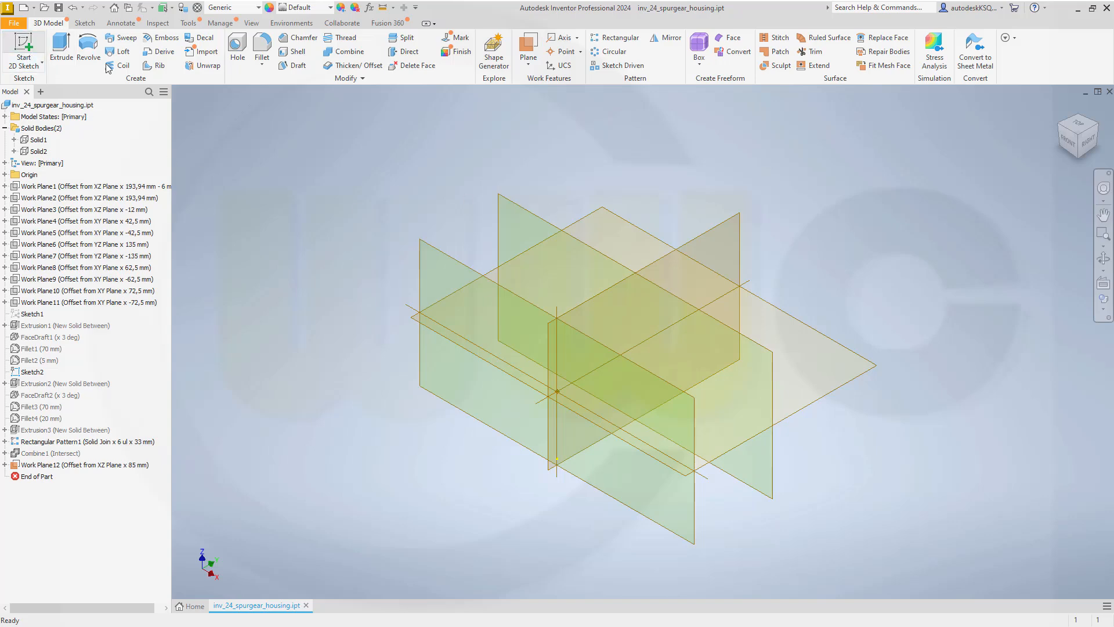
{"action": "left_click", "coordinate": [522, 210]}
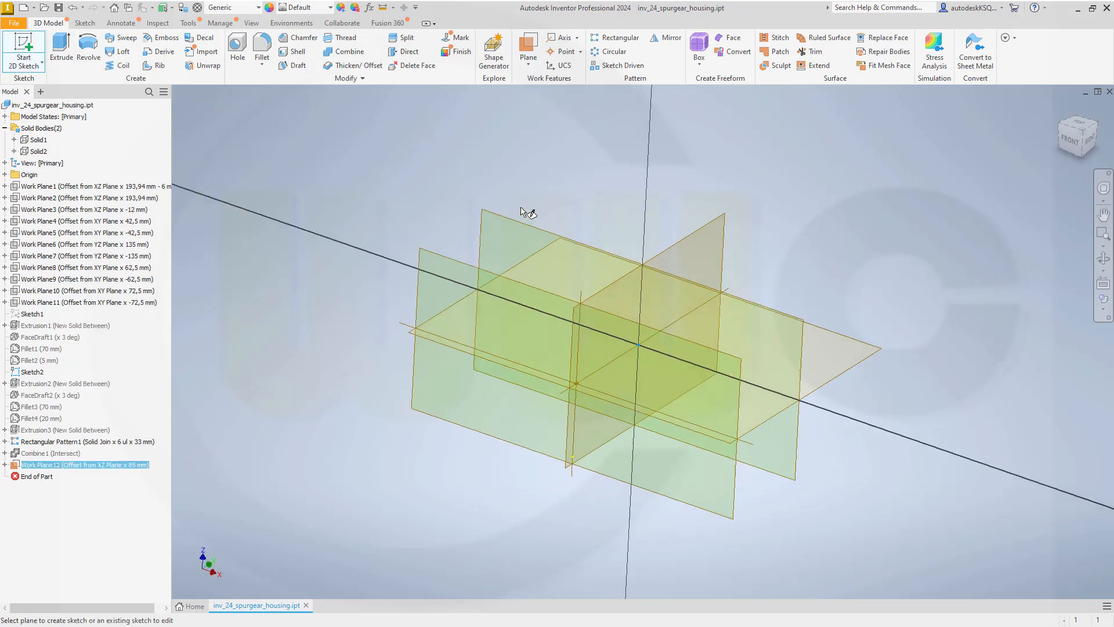
{"action": "left_click", "coordinate": [152, 47]}
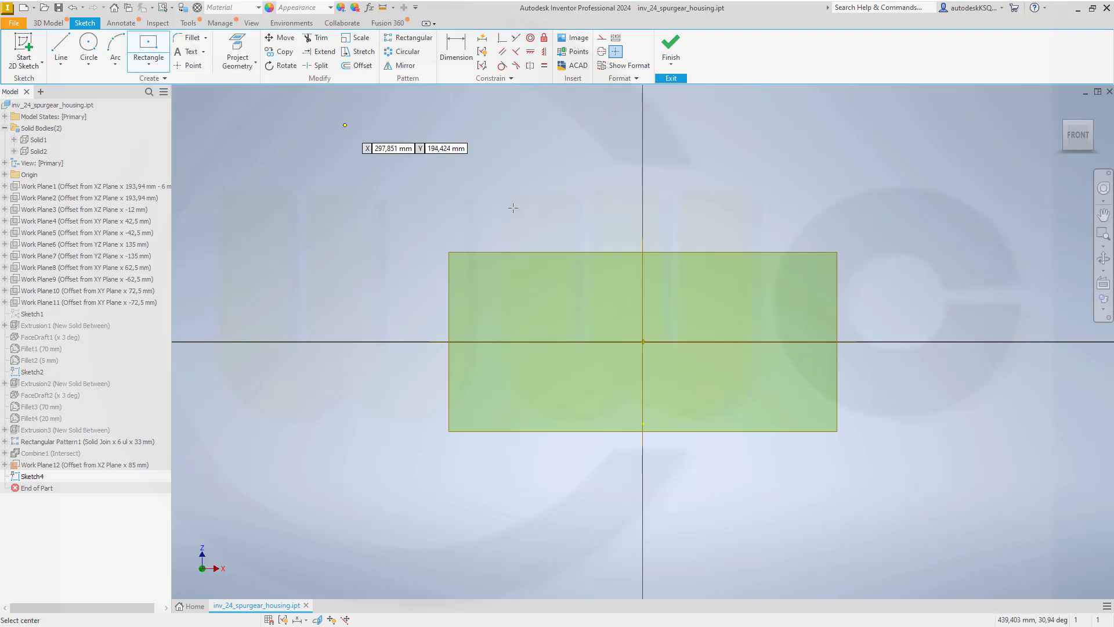
{"action": "left_click", "coordinate": [643, 341]}
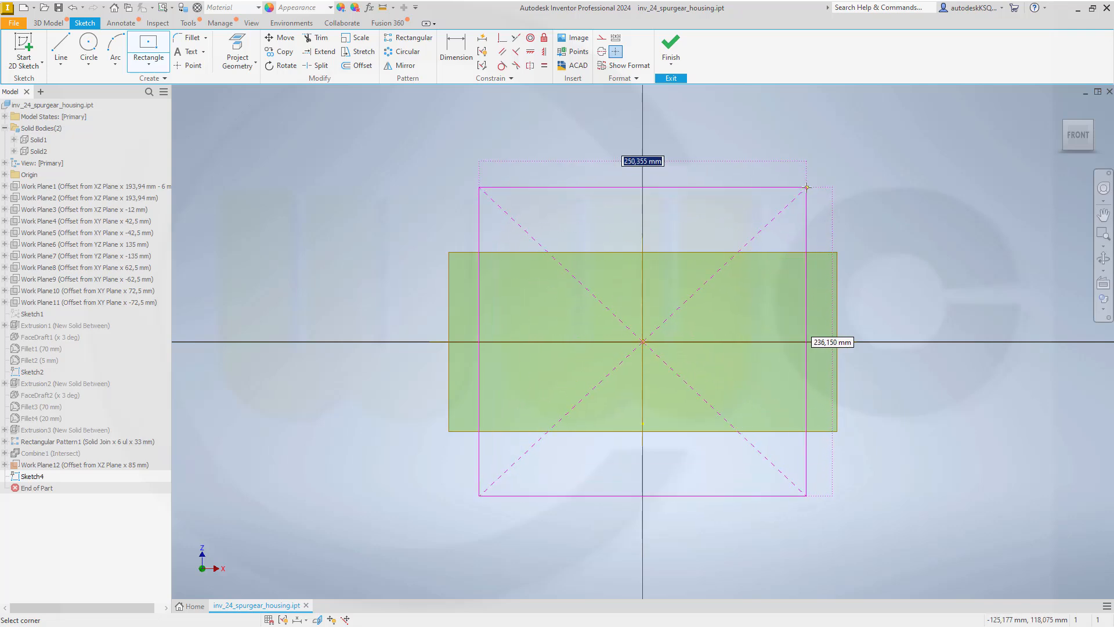
{"action": "type", "text": "300"}
{"action": "key", "text": "Tab"}
{"action": "type", "text": "1"}
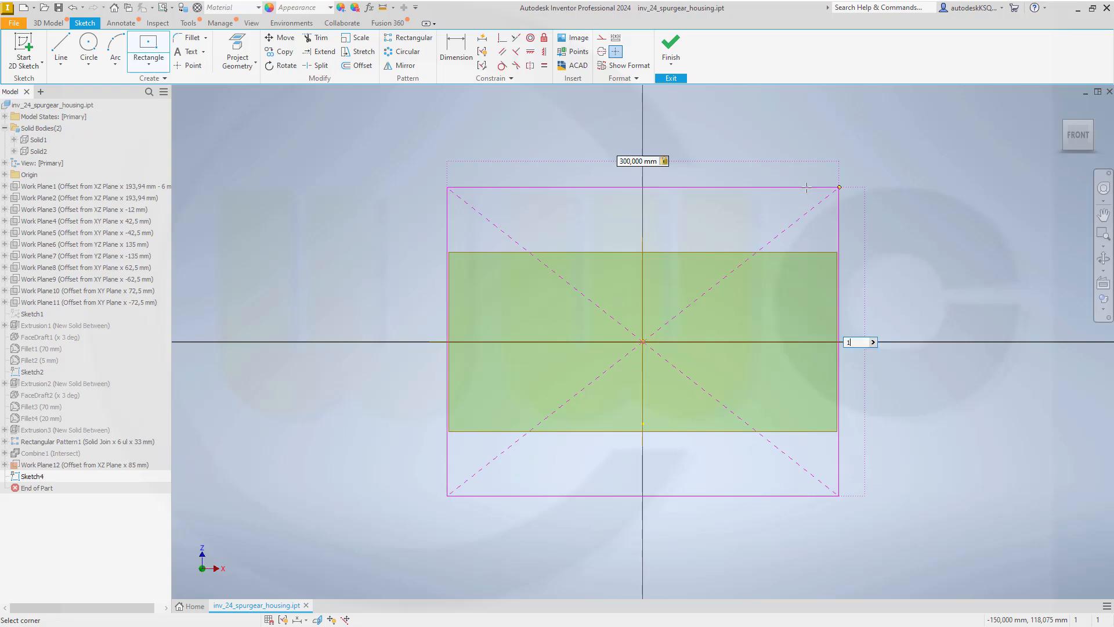
{"action": "key", "text": "Return"}
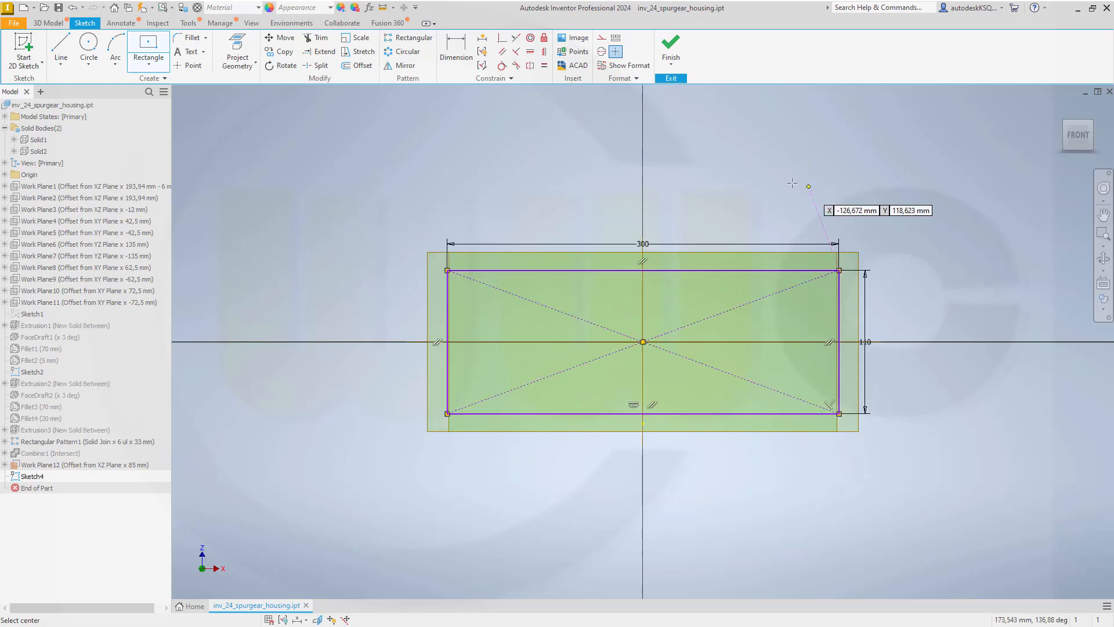
{"action": "left_click", "coordinate": [671, 49]}
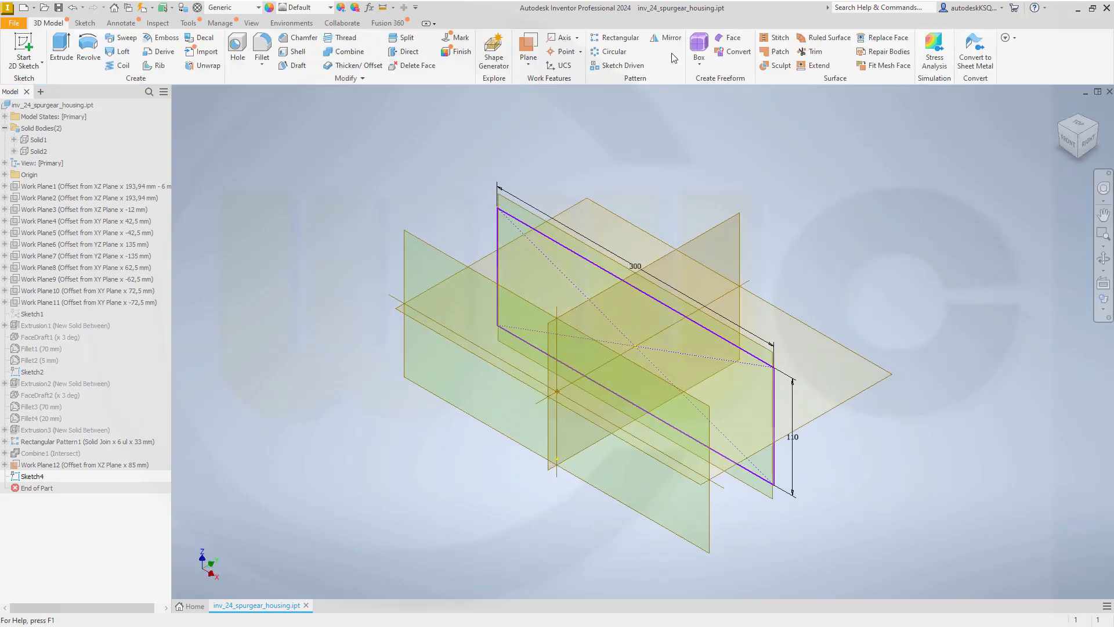
Extrude the rectangle symmetrically by 12 mm as a new solid.
{"action": "left_click", "coordinate": [61, 46]}
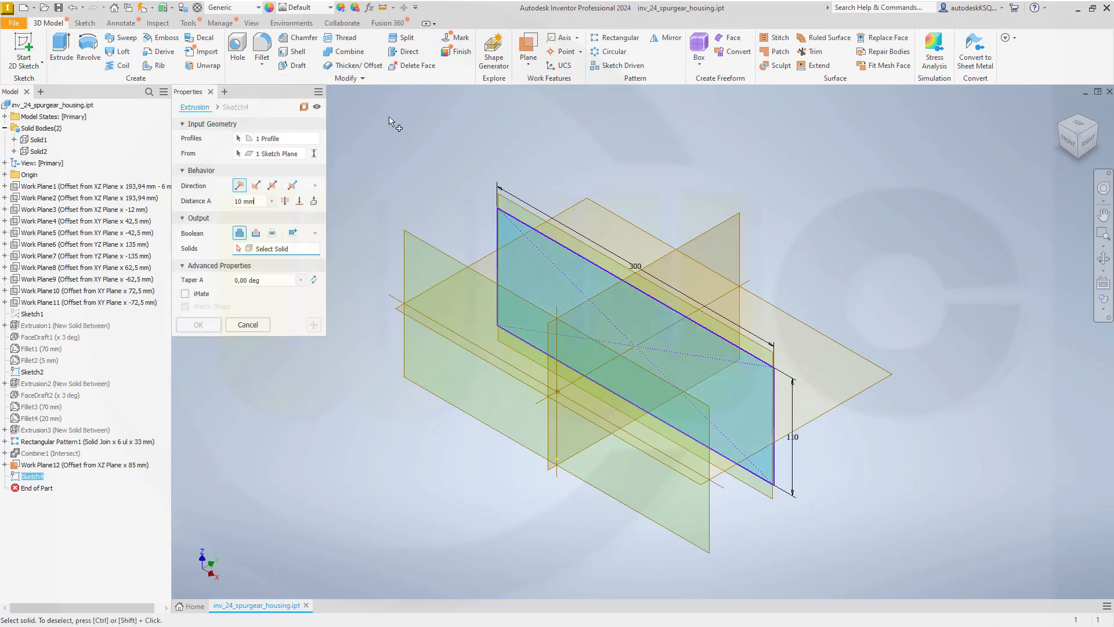
{"action": "left_click", "coordinate": [272, 185]}
{"action": "type", "text": "12"}
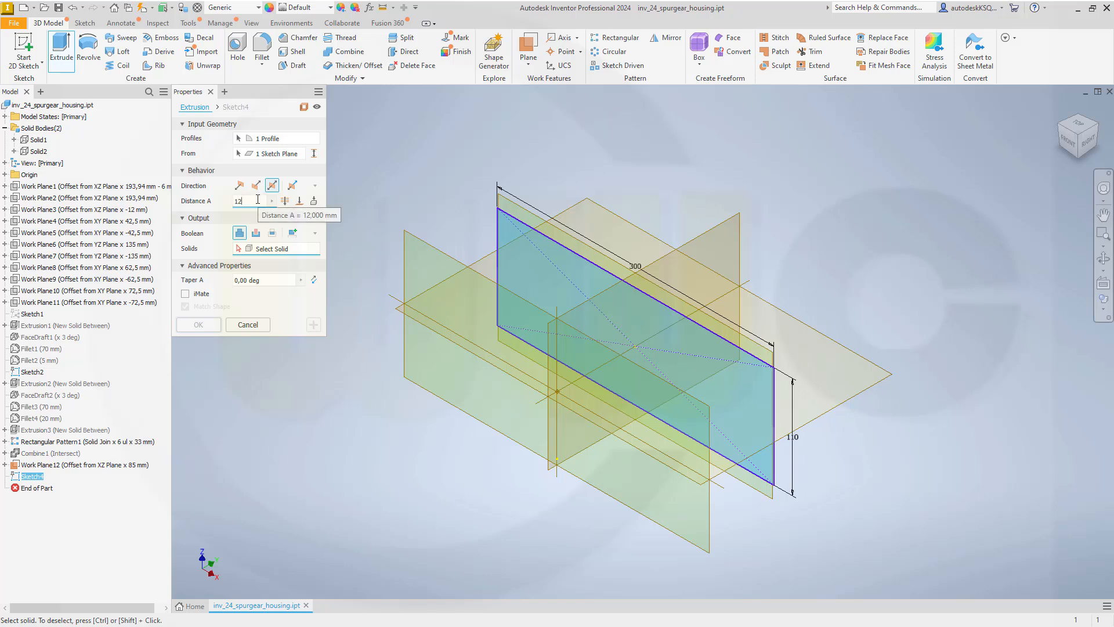
{"action": "left_click", "coordinate": [294, 233]}
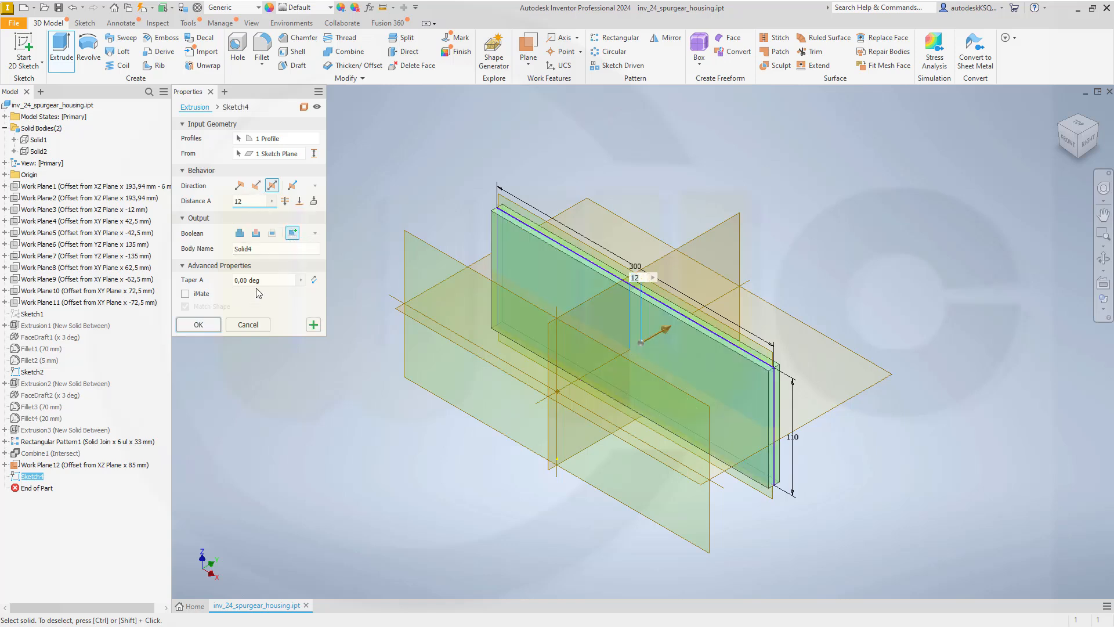
{"action": "left_click", "coordinate": [198, 324]}
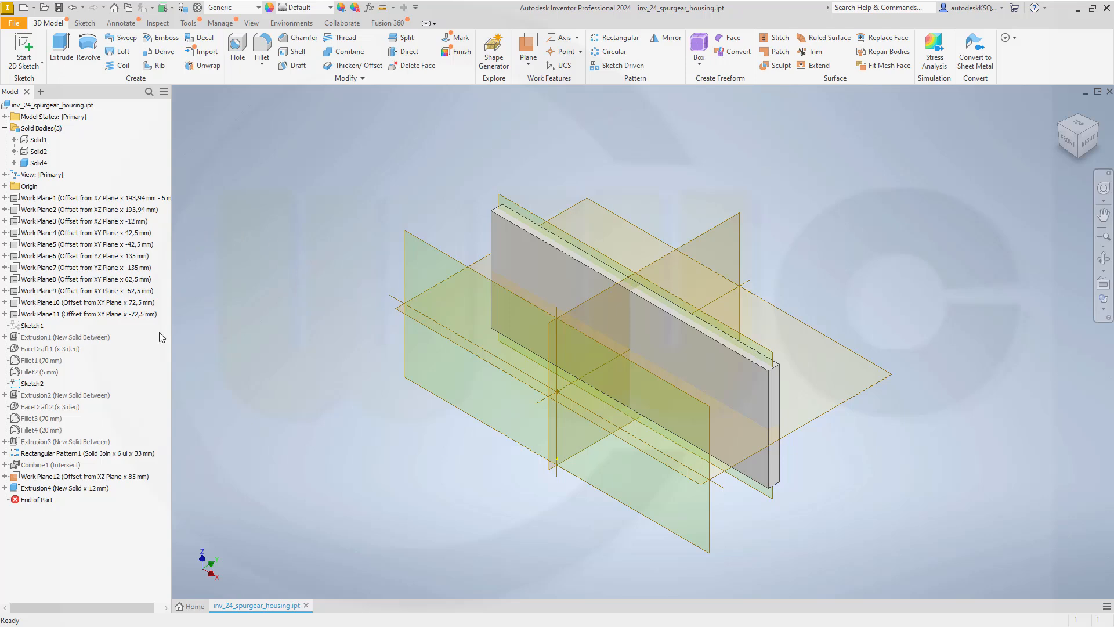
Copy the extrusion's rectangle sketch onto the XZ plane.
{"action": "left_click", "coordinate": [5, 488]}
{"action": "left_click", "coordinate": [41, 499]}
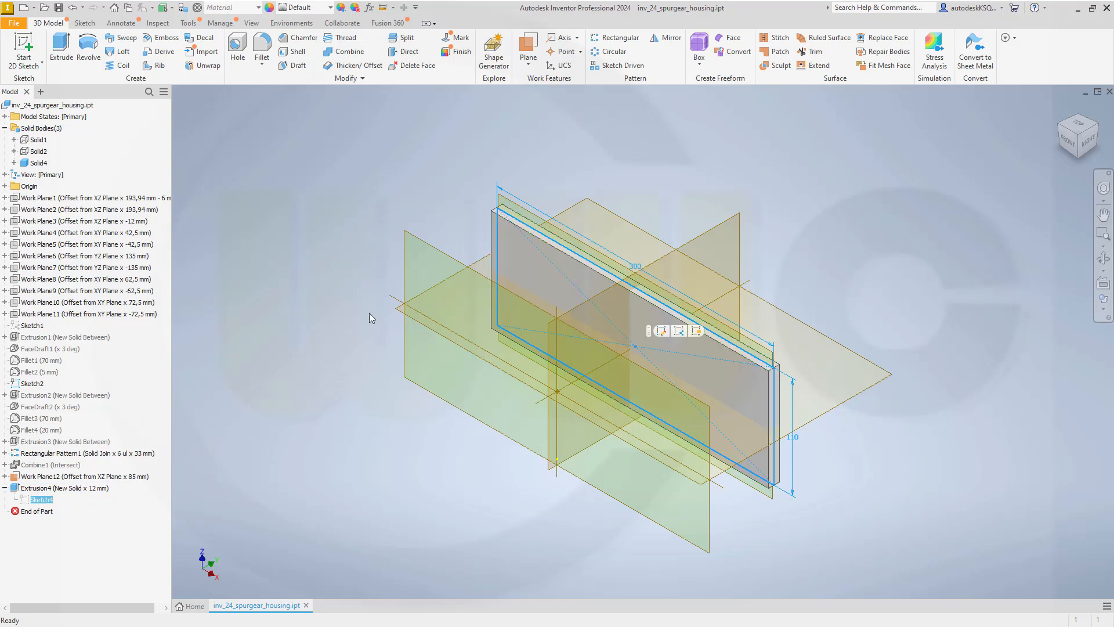
{"action": "left_click", "coordinate": [447, 259]}
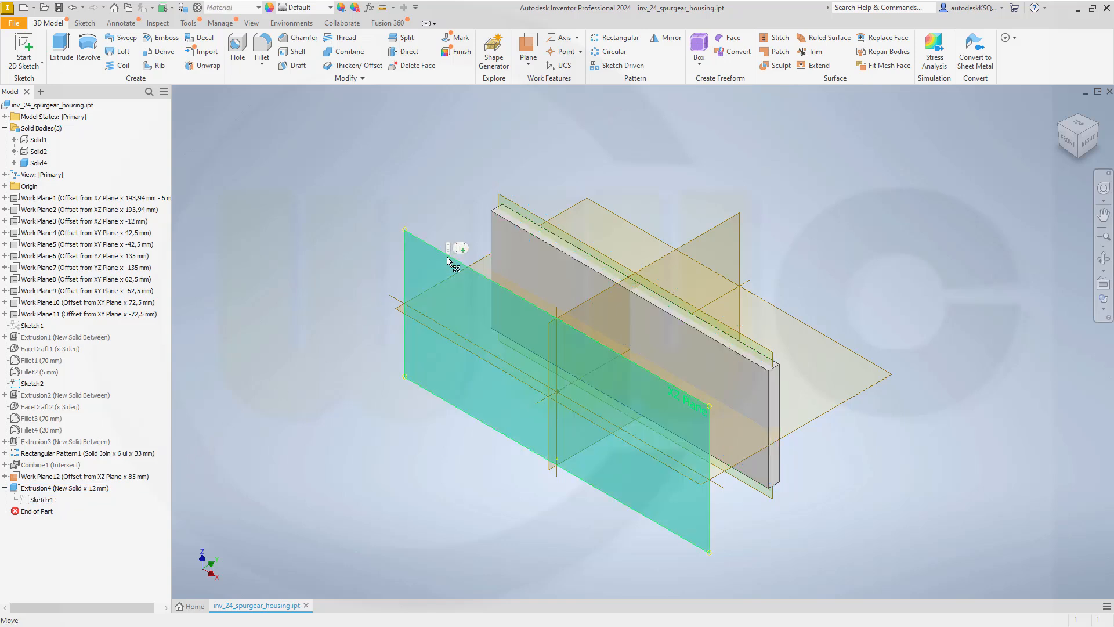
{"action": "key", "text": "ctrl+v"}
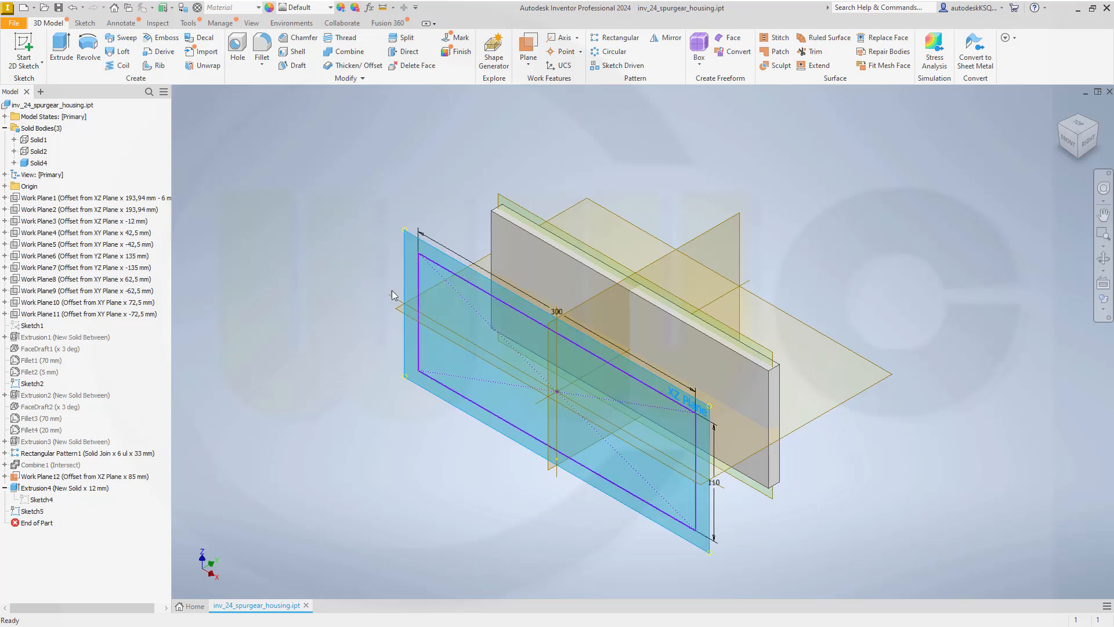
Set the rectangle copied onto the XZ plane to 270 mm wide and 145 mm high.
{"action": "double_click", "coordinate": [556, 312]}
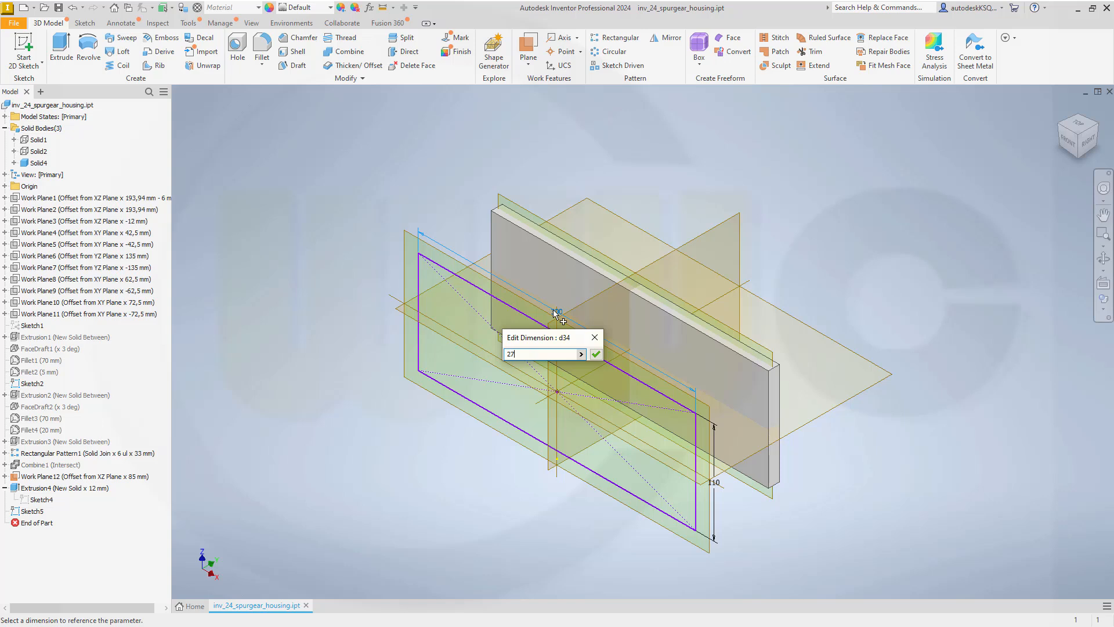
{"action": "key", "text": "Return"}
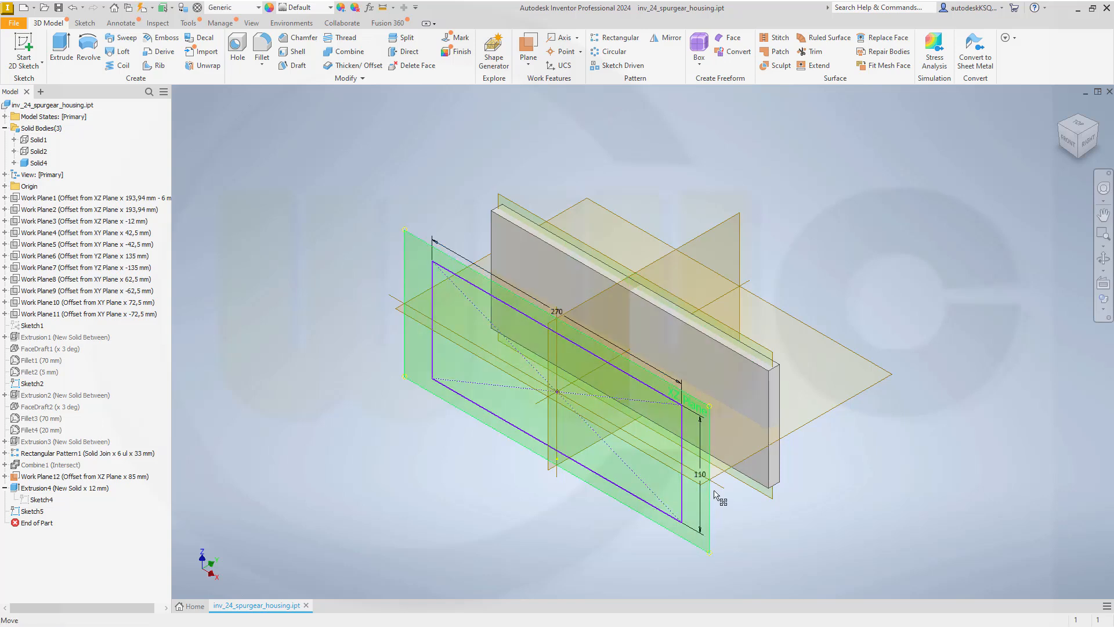
{"action": "double_click", "coordinate": [701, 474]}
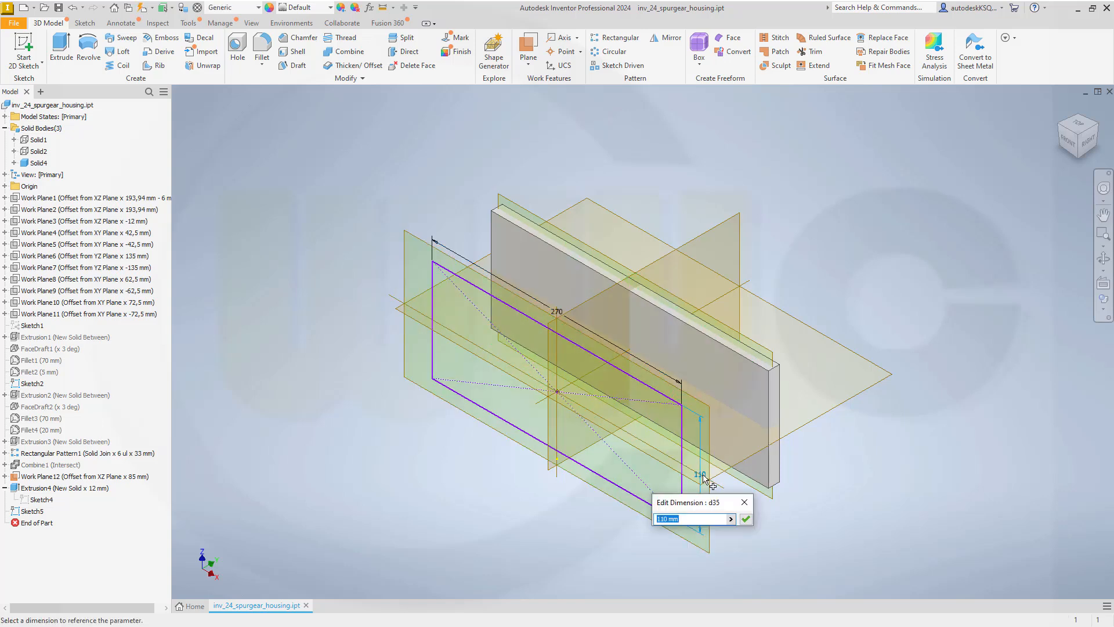
{"action": "type", "text": "145"}
{"action": "key", "text": "Return"}
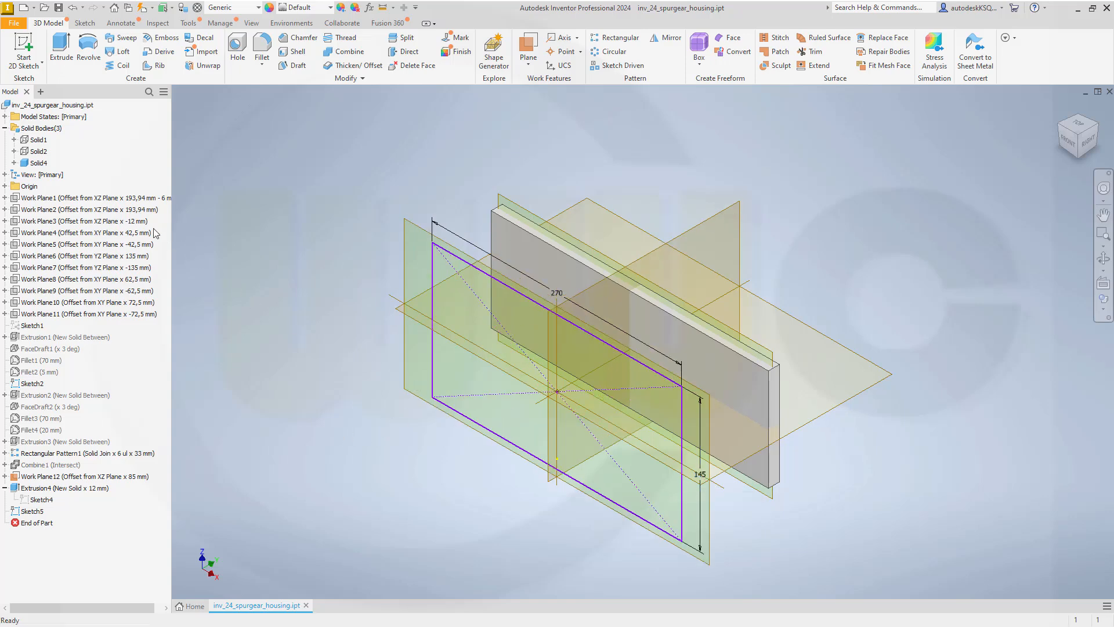
Paste the copied rectangle sketch onto Work Plane3, the plane offset -12 mm from the XZ plane, and clear the selection.
{"action": "left_click", "coordinate": [131, 222]}
{"action": "left_click", "coordinate": [133, 232], "text": "ctrl"}
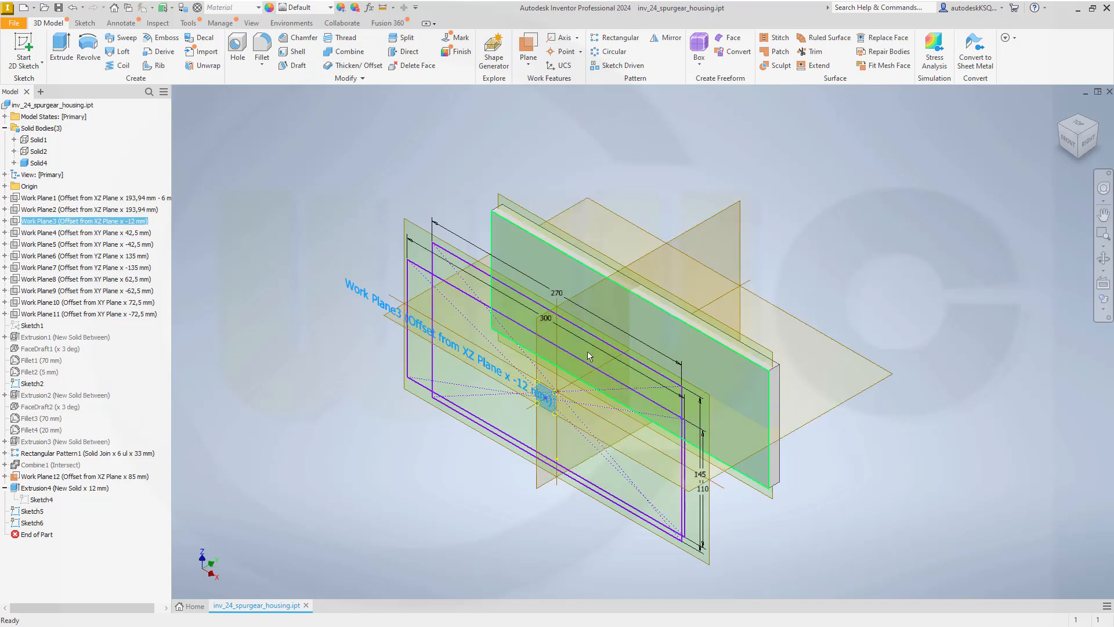
{"action": "middle_click_drag", "start_coordinate": [614, 362], "coordinate": [655, 324], "text": "shift"}
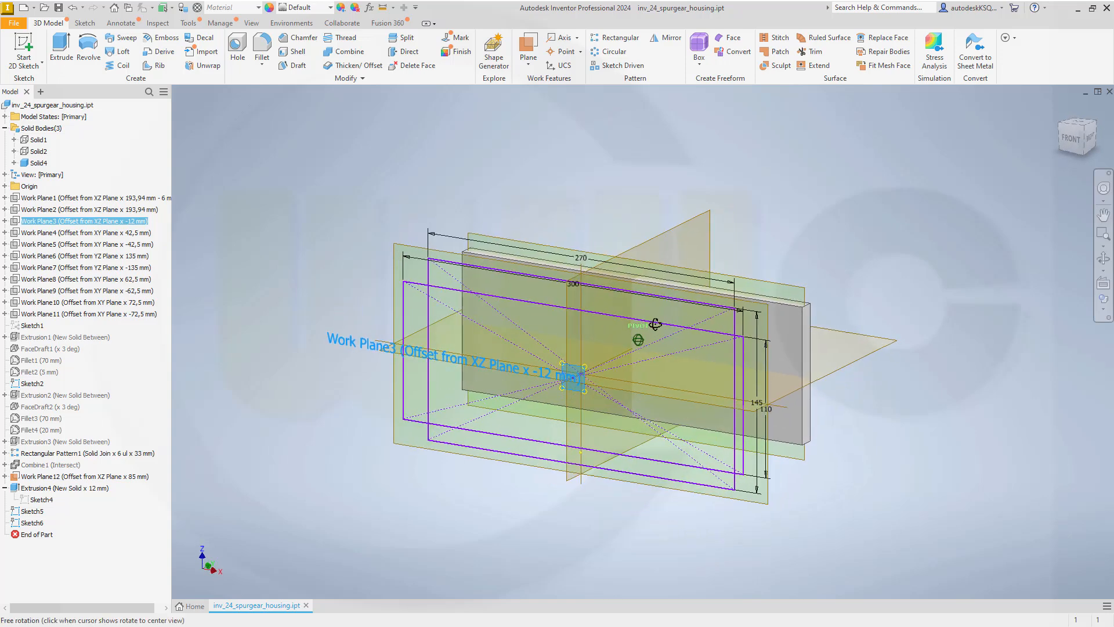
{"action": "left_click", "coordinate": [769, 409]}
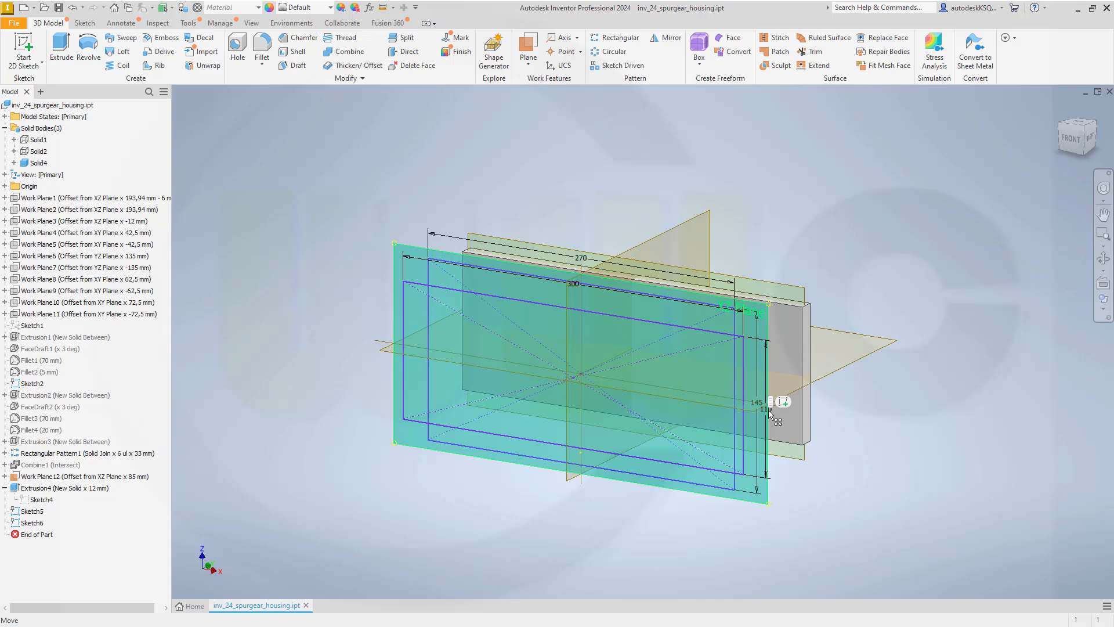
{"action": "left_click", "coordinate": [797, 451]}
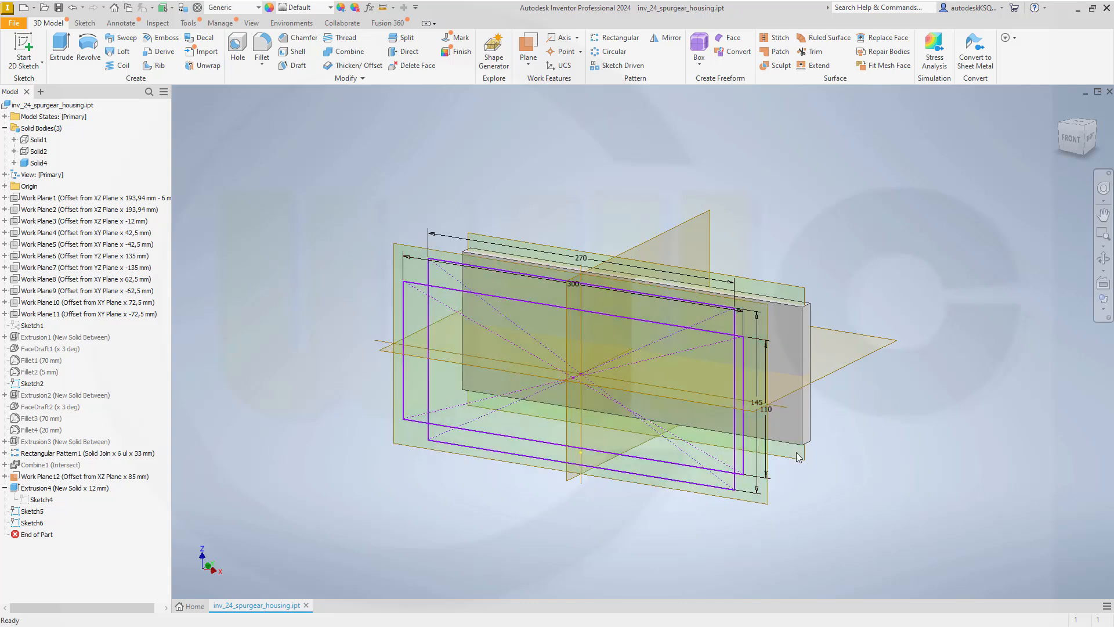
Set the rectangle sketched on Work Plane3 to 145 mm high and 200 mm wide.
{"action": "scroll", "coordinate": [797, 457], "scroll_direction": "down", "scroll_amount": 3}
{"action": "left_click_drag", "start_coordinate": [753, 481], "coordinate": [746, 487], "text": "shift"}
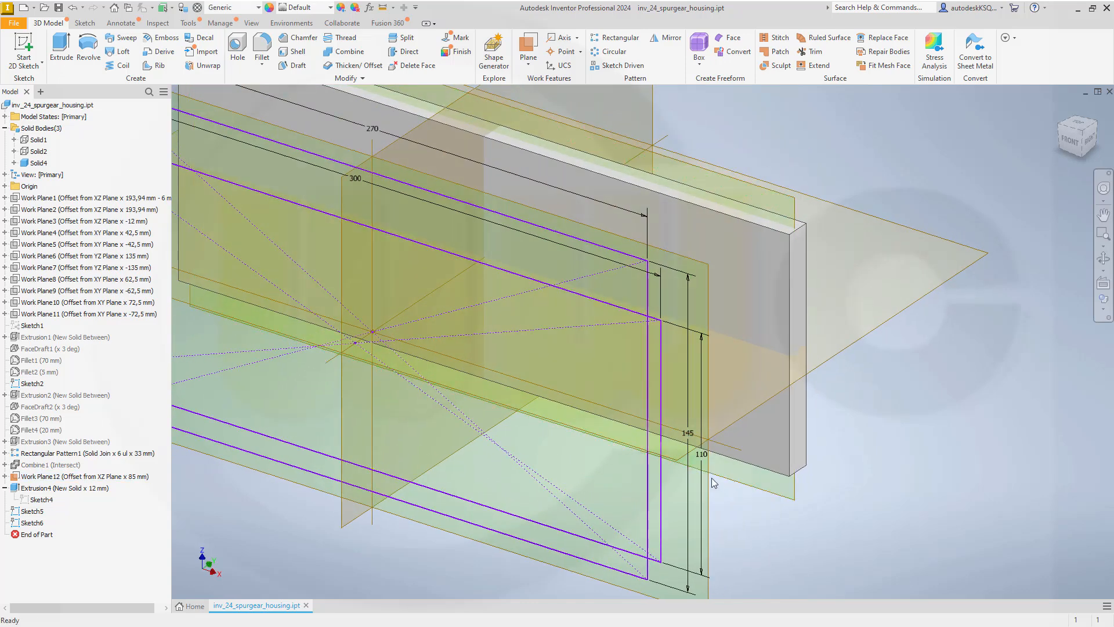
{"action": "double_click", "coordinate": [700, 456]}
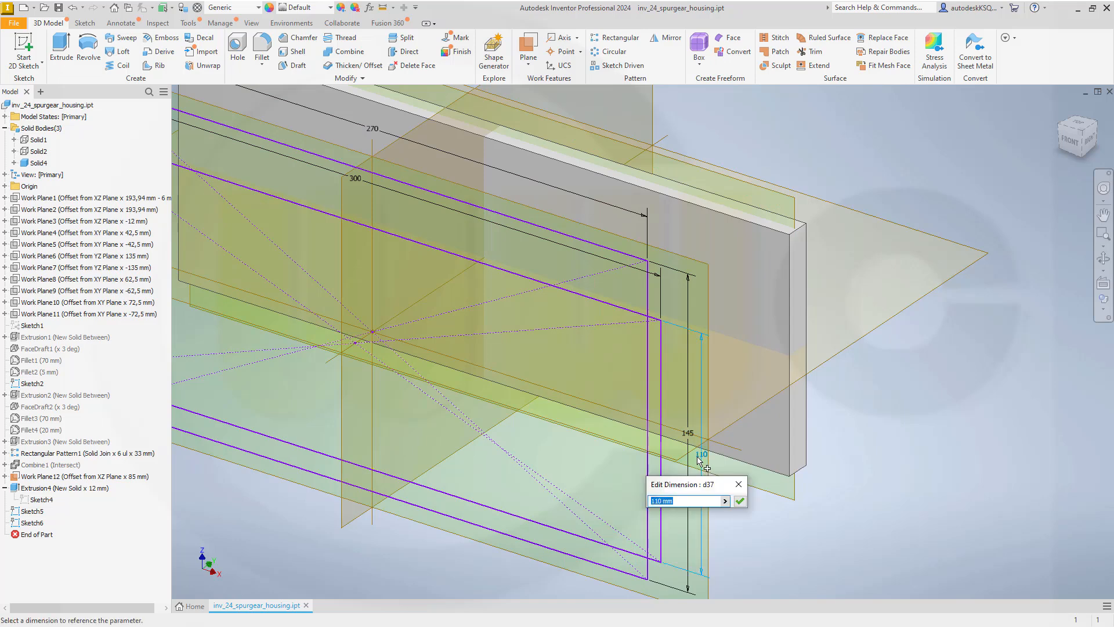
{"action": "type", "text": "145"}
{"action": "key", "text": "Return"}
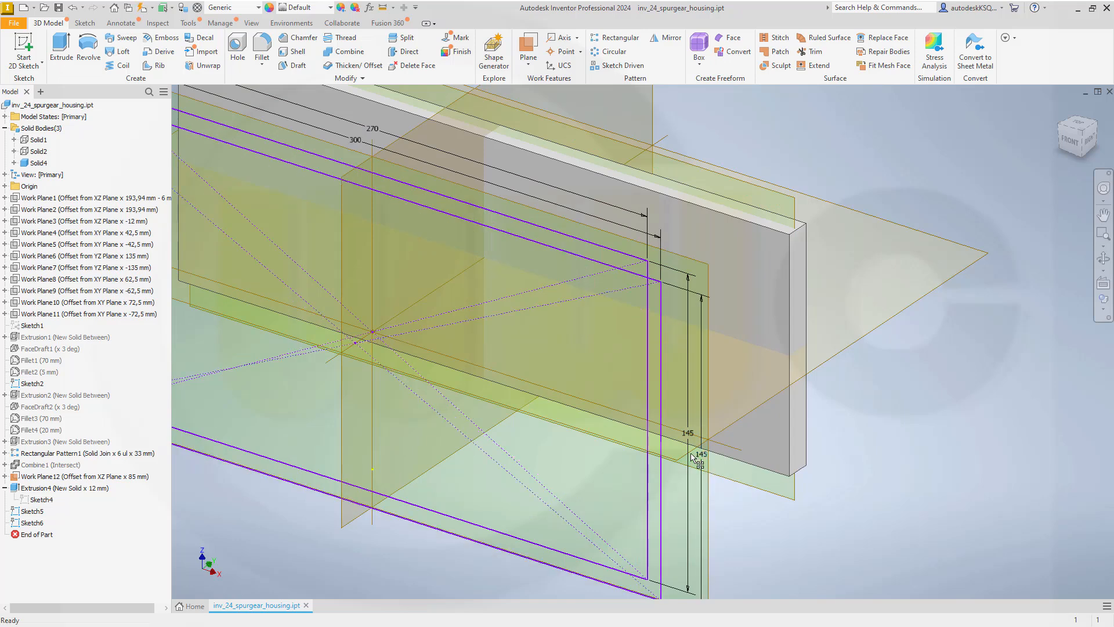
{"action": "double_click", "coordinate": [356, 141]}
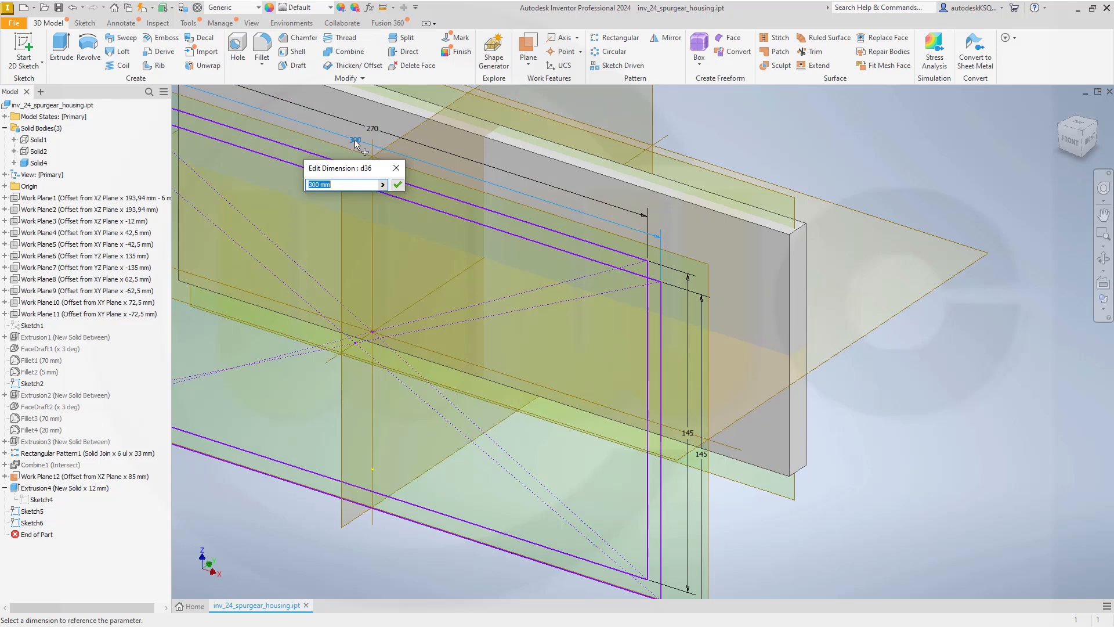
{"action": "key", "text": "Return"}
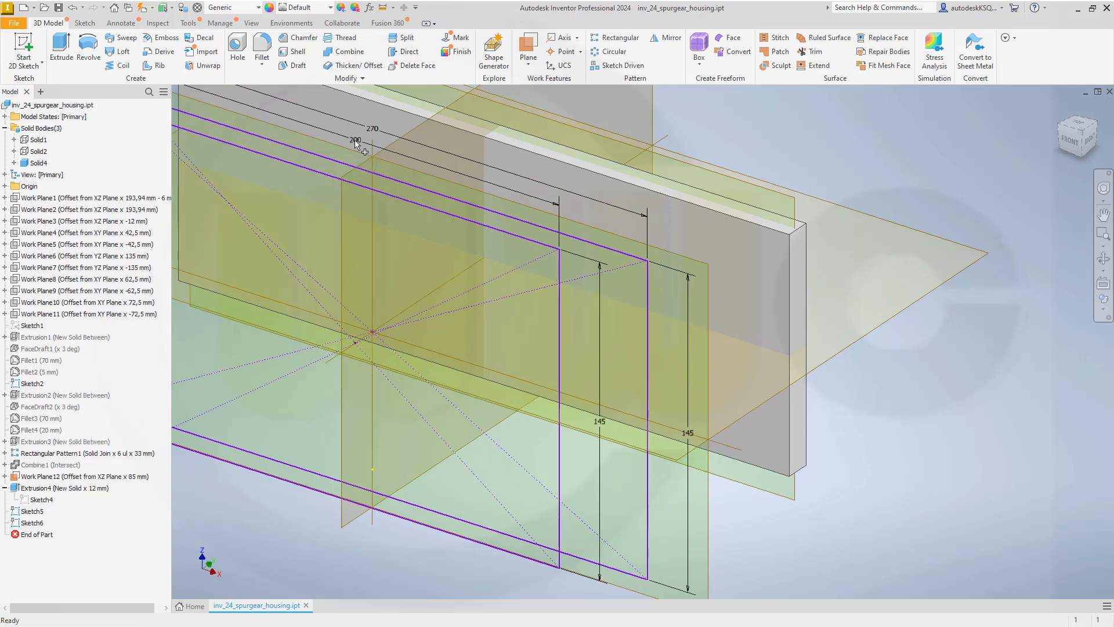
Extrude the 270 mm by 145 mm rectangle from the XZ plane to Work Plane3 as a new solid.
{"action": "mouse_move", "coordinate": [325, 196]}
{"action": "middle_mouse_down", "text": "shift"}
{"action": "mouse_move", "coordinate": [312, 264]}
{"action": "mouse_move", "coordinate": [377, 210]}
{"action": "mouse_move", "coordinate": [427, 198]}
{"action": "middle_mouse_up", "text": "shift"}
{"action": "scroll", "coordinate": [424, 201], "scroll_direction": "down", "scroll_amount": 3}
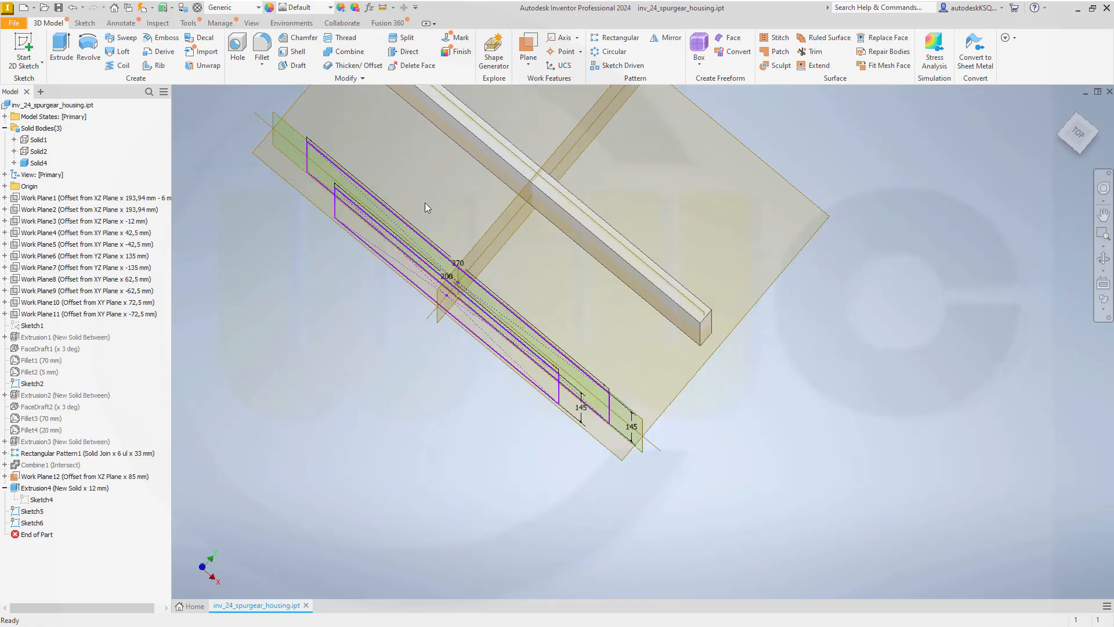
{"action": "mouse_move", "coordinate": [355, 202]}
{"action": "middle_mouse_down", "text": "shift"}
{"action": "mouse_move", "coordinate": [343, 229]}
{"action": "mouse_move", "coordinate": [313, 215]}
{"action": "middle_mouse_up", "text": "shift"}
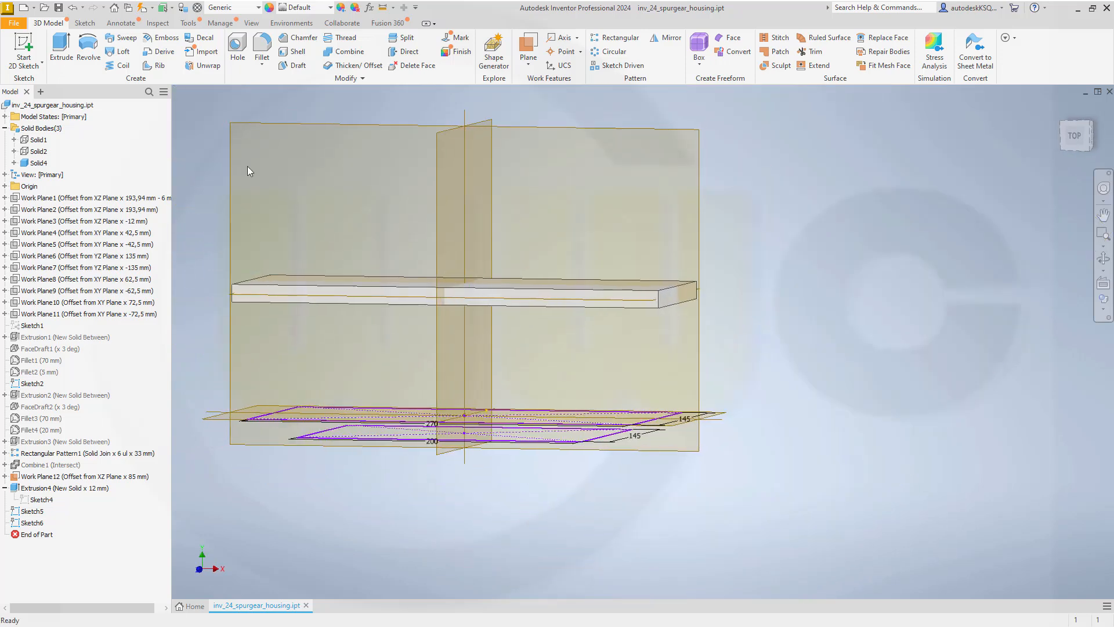
{"action": "left_click", "coordinate": [59, 51]}
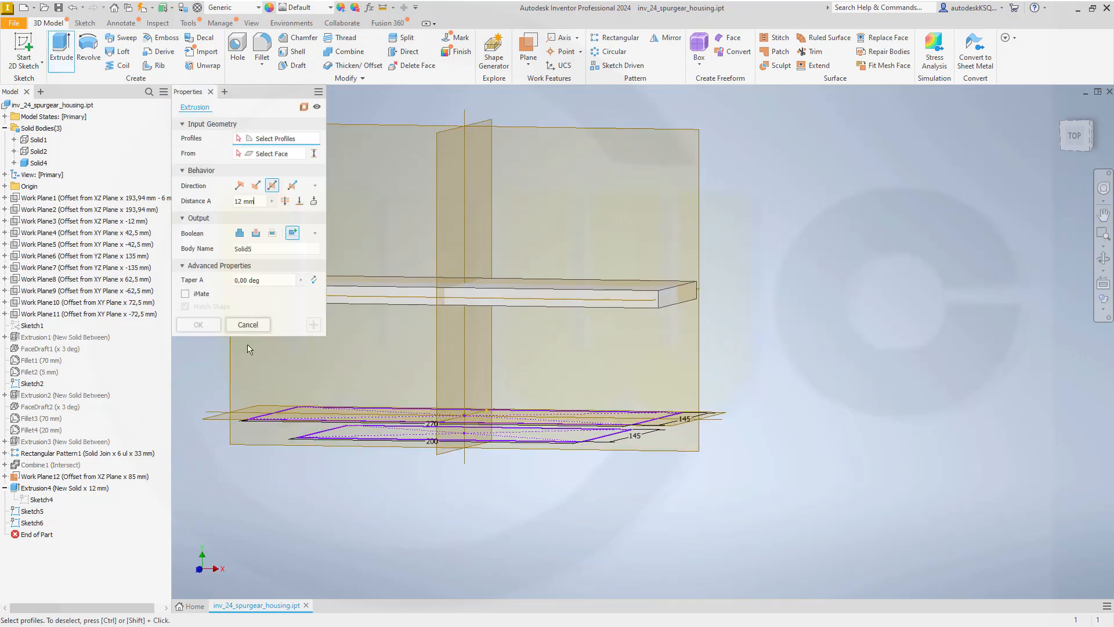
{"action": "left_click", "coordinate": [279, 417]}
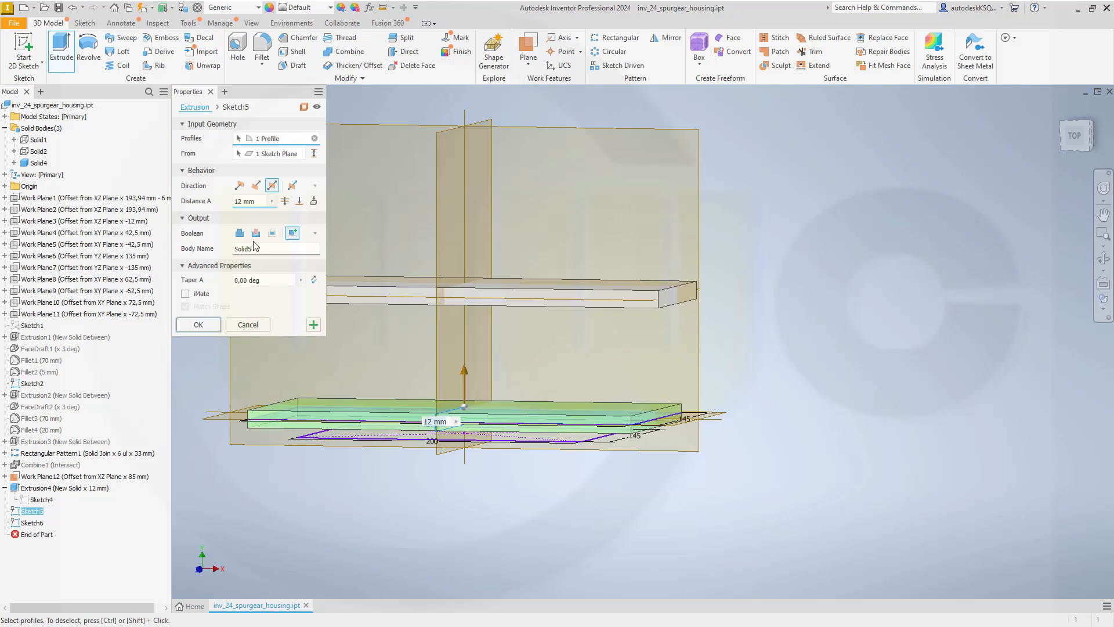
{"action": "left_click", "coordinate": [300, 201]}
{"action": "left_click", "coordinate": [124, 224]}
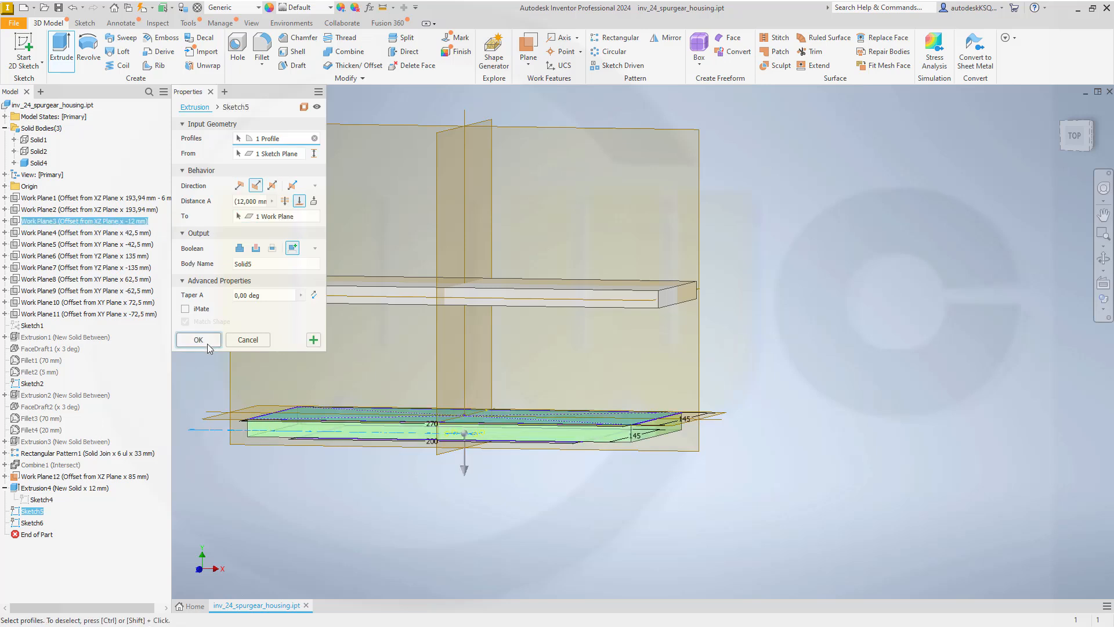
{"action": "left_click", "coordinate": [199, 339]}
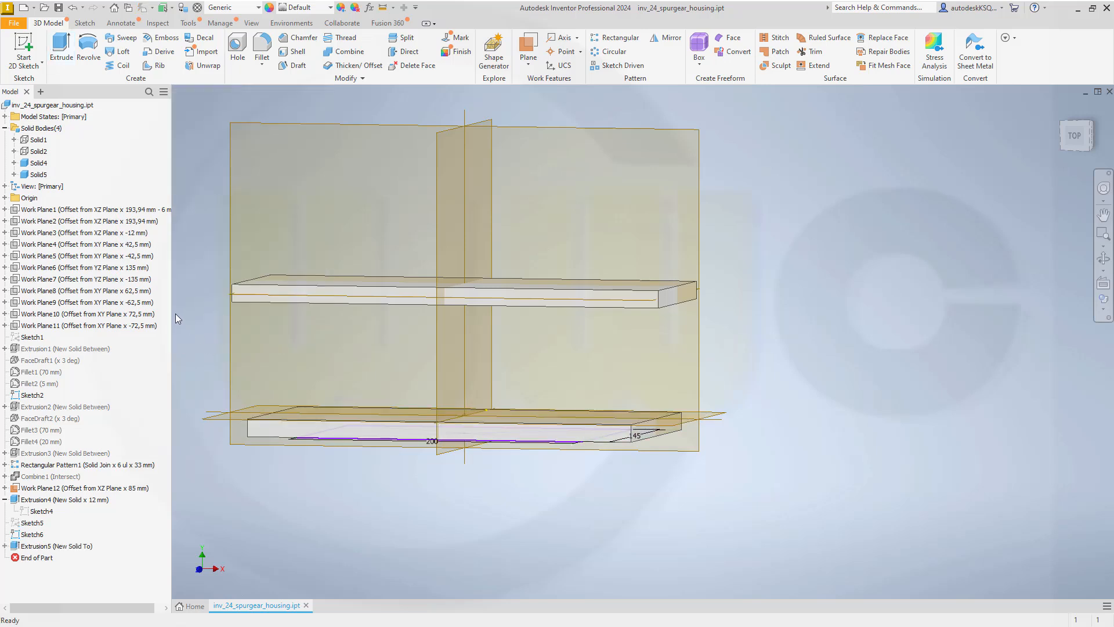
Cut the 200 mm wide rectangle 7 mm deep into the new base plate, selecting only that solid.
{"action": "left_click", "coordinate": [63, 56]}
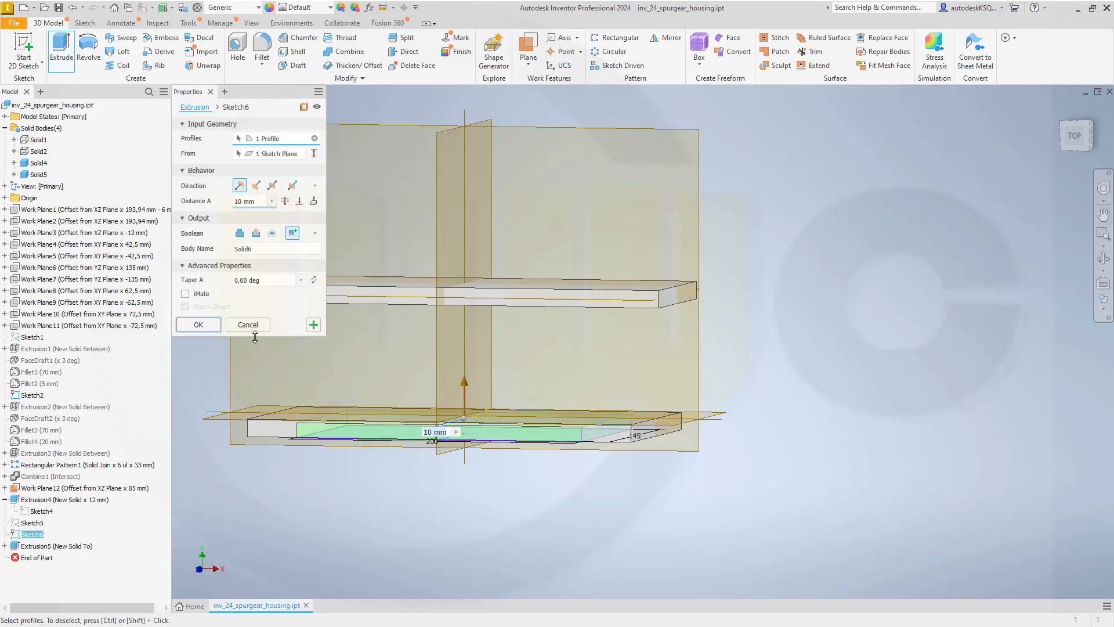
{"action": "left_click", "coordinate": [256, 234]}
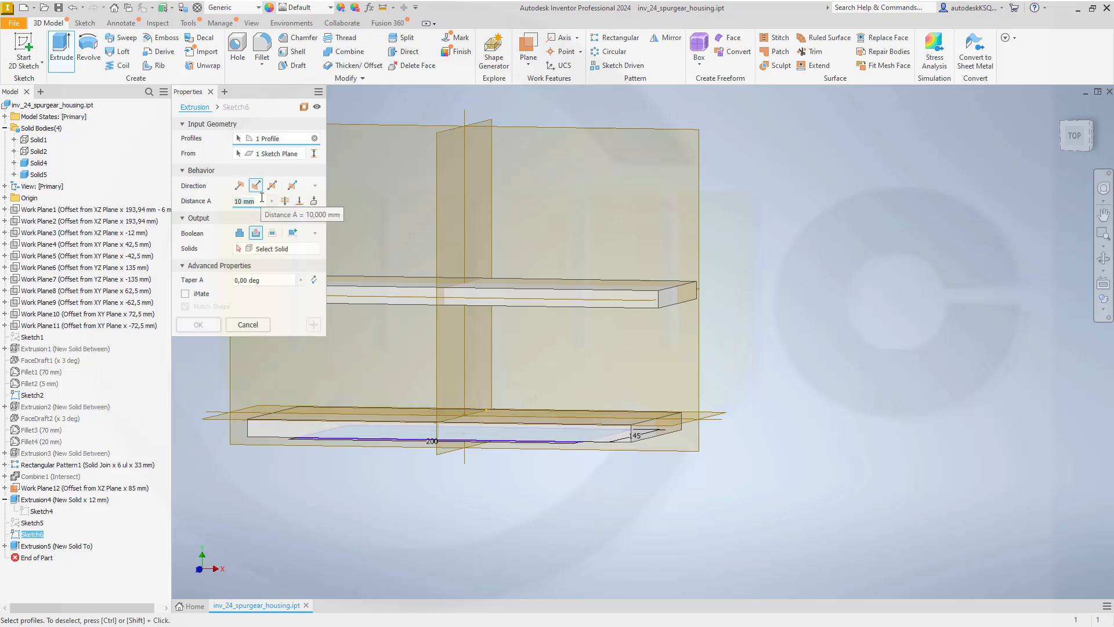
{"action": "type", "text": "7"}
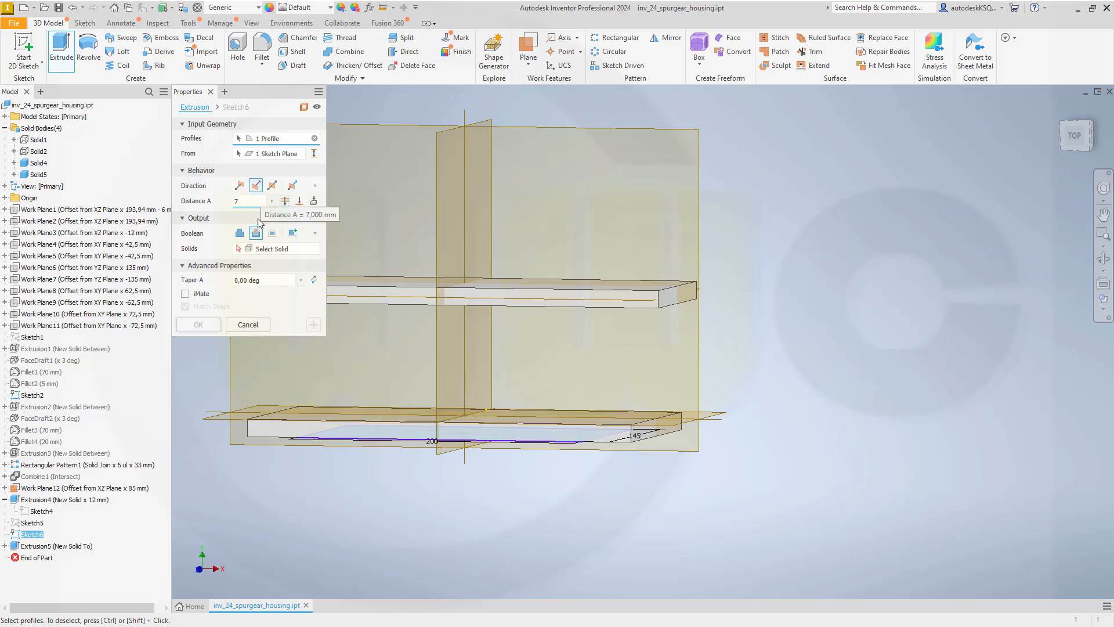
{"action": "left_click", "coordinate": [270, 249]}
{"action": "left_click", "coordinate": [280, 430]}
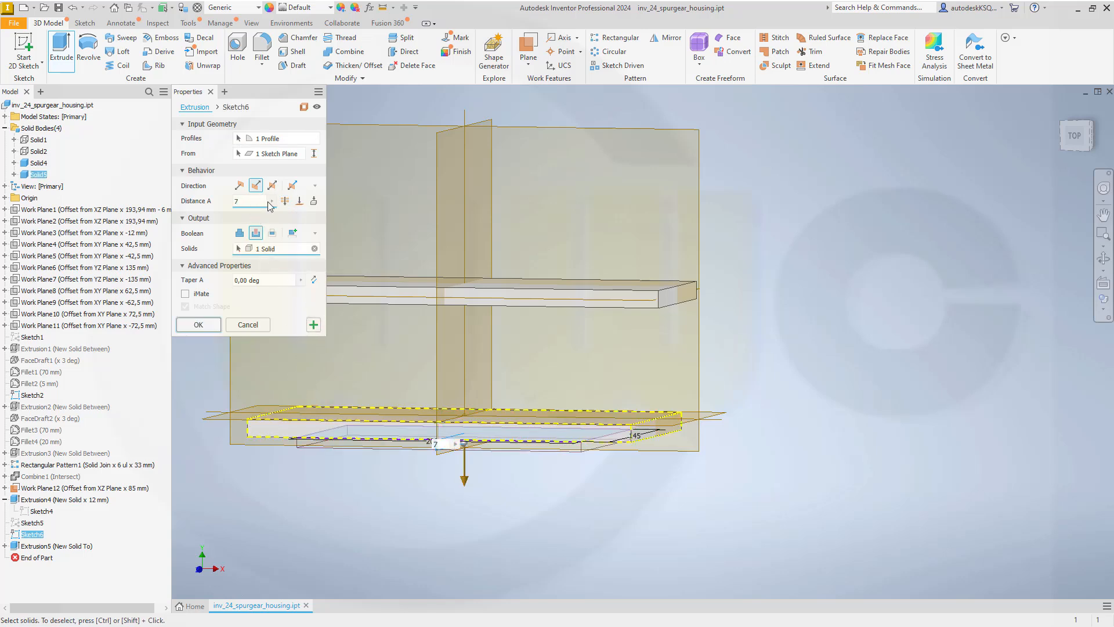
{"action": "left_click", "coordinate": [239, 186]}
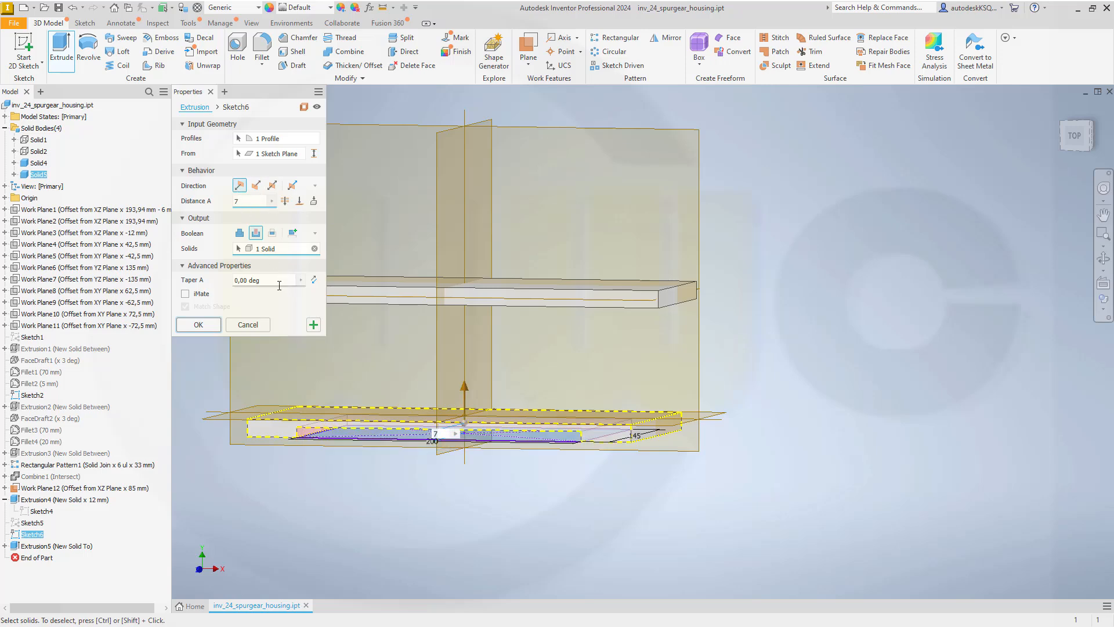
{"action": "left_click", "coordinate": [198, 325]}
Apply a 45 degree fixed-plane face draft to both end walls of the base plate's recess, using the recess floor as fixed plane.
{"action": "mouse_move", "coordinate": [311, 343]}
{"action": "middle_mouse_down", "text": "shift"}
{"action": "mouse_move", "coordinate": [356, 320]}
{"action": "mouse_move", "coordinate": [355, 301]}
{"action": "mouse_move", "coordinate": [326, 310]}
{"action": "mouse_move", "coordinate": [402, 320]}
{"action": "middle_mouse_up", "text": "shift"}
{"action": "left_click", "coordinate": [294, 65]}
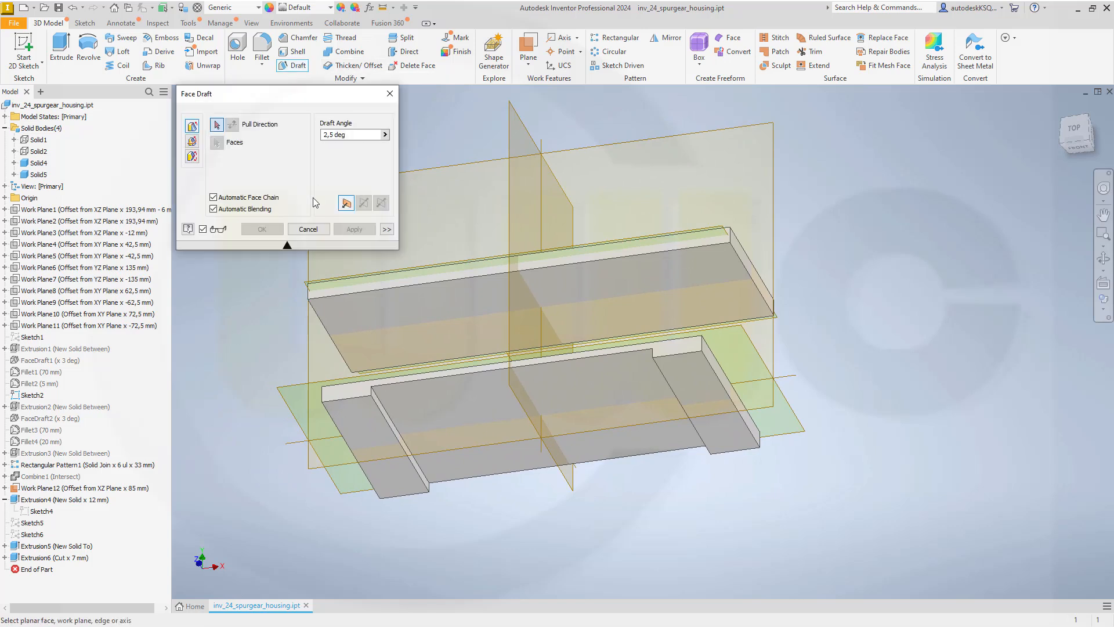
{"action": "left_click", "coordinate": [194, 142]}
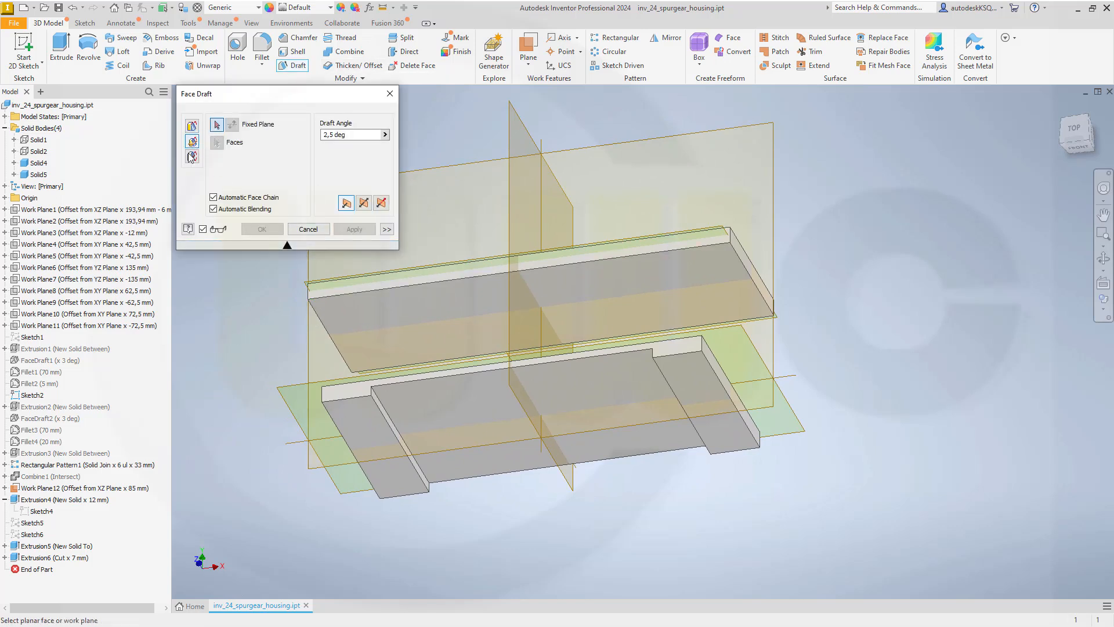
{"action": "left_click", "coordinate": [430, 420]}
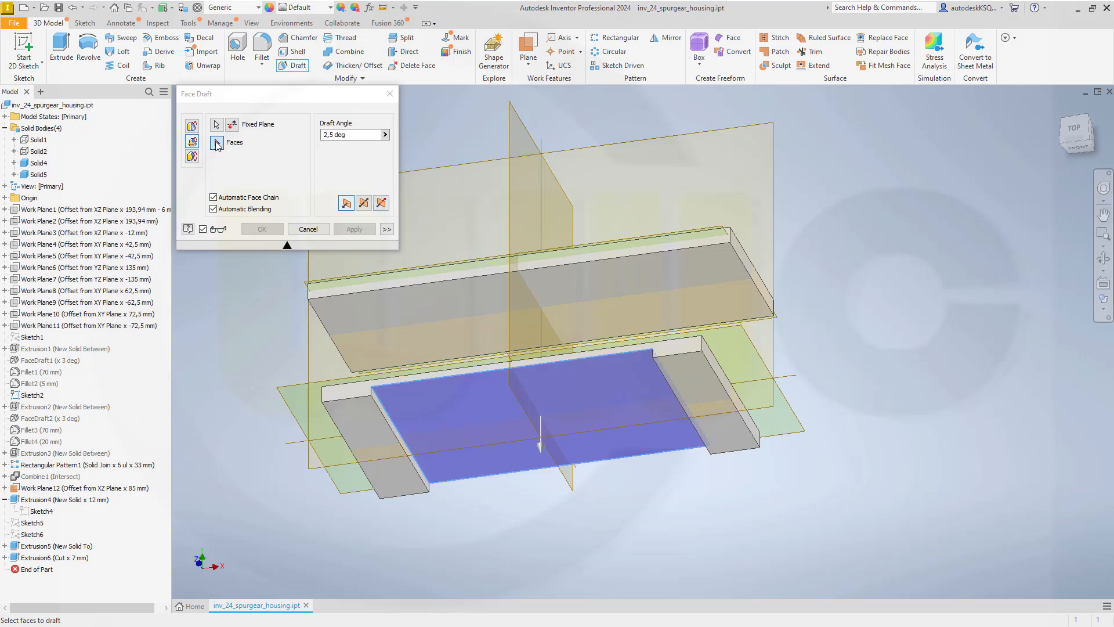
{"action": "middle_click_drag", "start_coordinate": [438, 402], "coordinate": [402, 419], "text": "shift"}
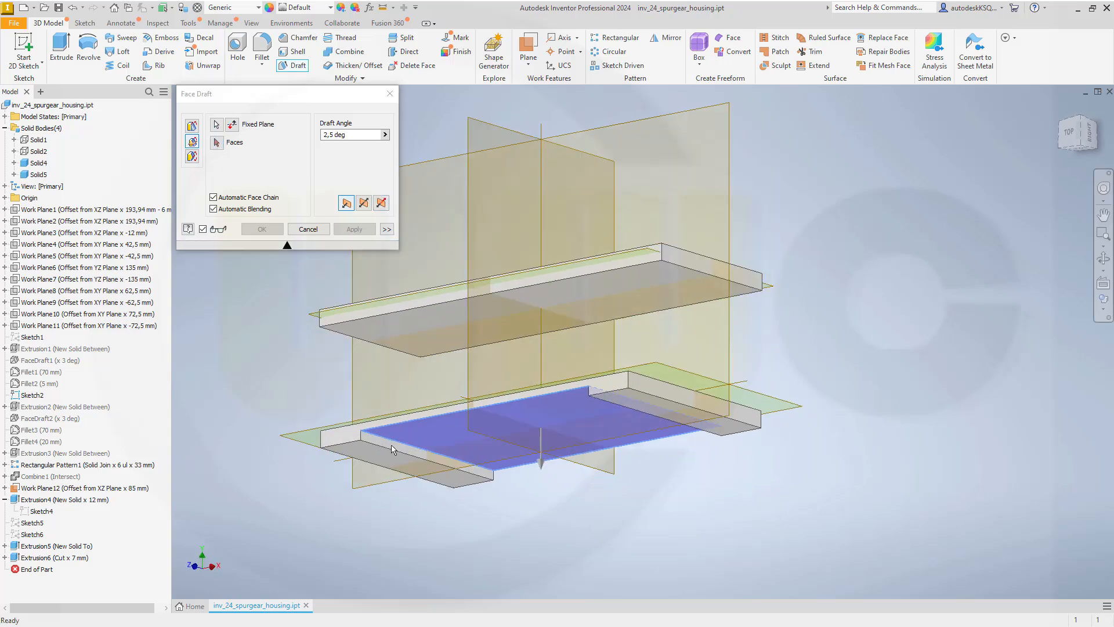
{"action": "left_click", "coordinate": [217, 143]}
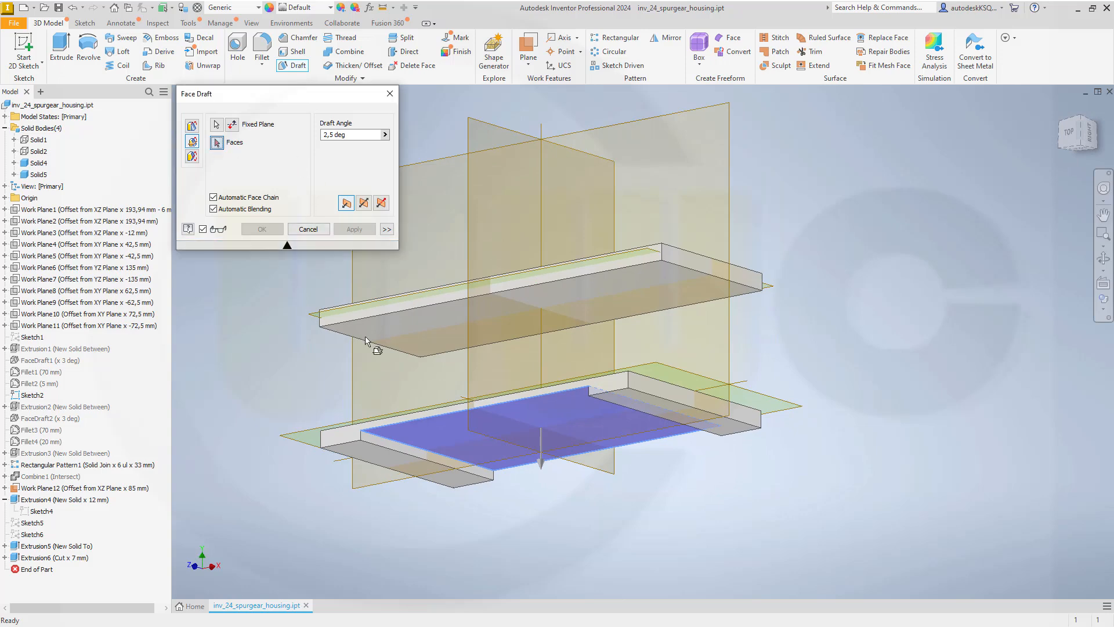
{"action": "left_click", "coordinate": [384, 441]}
{"action": "middle_click_drag", "start_coordinate": [417, 345], "coordinate": [541, 349], "text": "shift"}
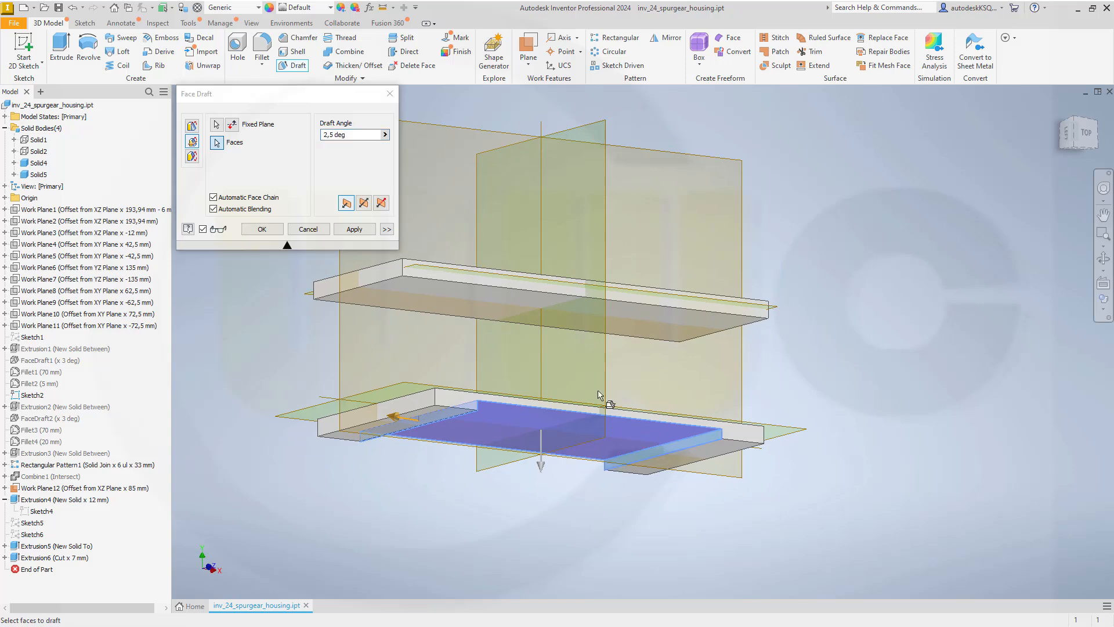
{"action": "middle_click_drag", "start_coordinate": [466, 312], "coordinate": [416, 309], "text": "shift"}
{"action": "left_click_drag", "start_coordinate": [360, 135], "coordinate": [299, 138]}
{"action": "type", "text": "45"}
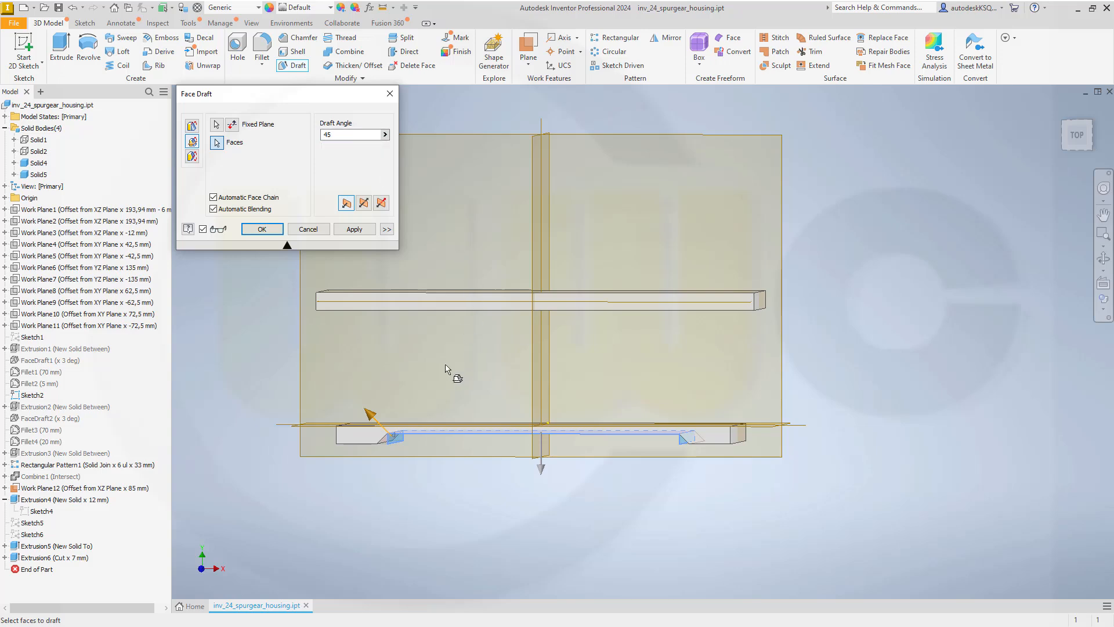
{"action": "left_click", "coordinate": [263, 229]}
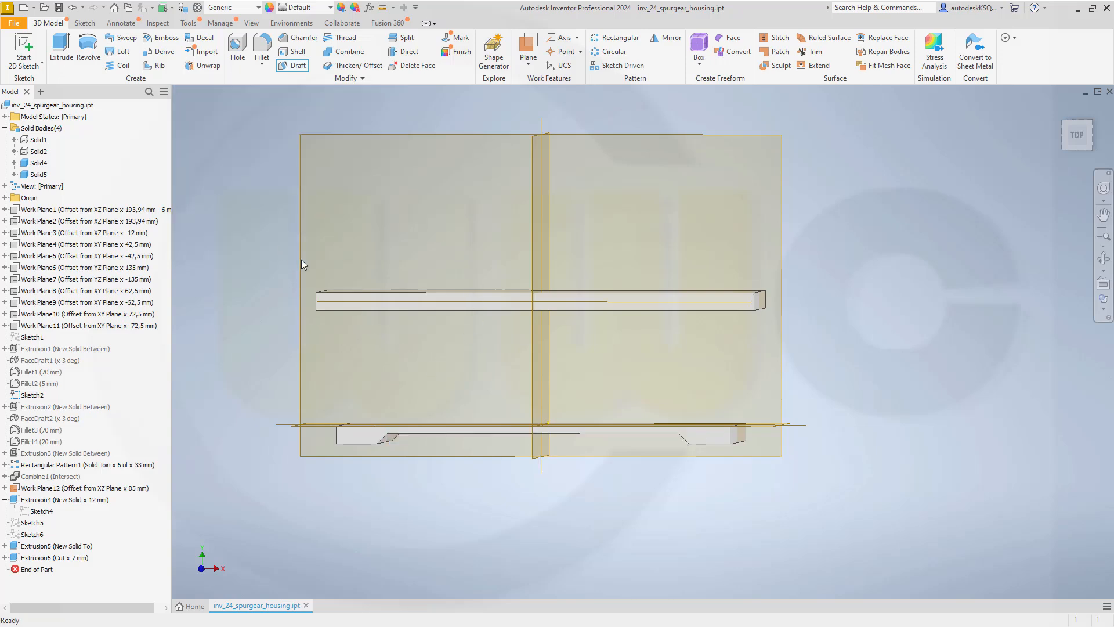
Fillet the four edges of the recess's two sloped walls with a 5 mm radius.
{"action": "middle_click_drag", "start_coordinate": [420, 296], "coordinate": [485, 302], "text": "shift"}
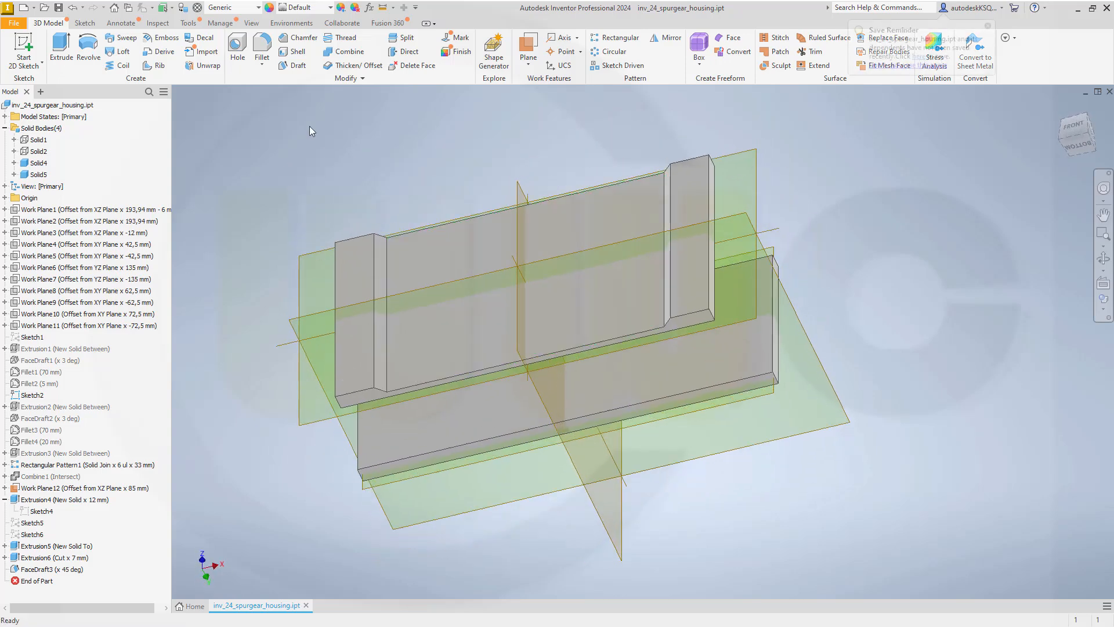
{"action": "left_click", "coordinate": [264, 50]}
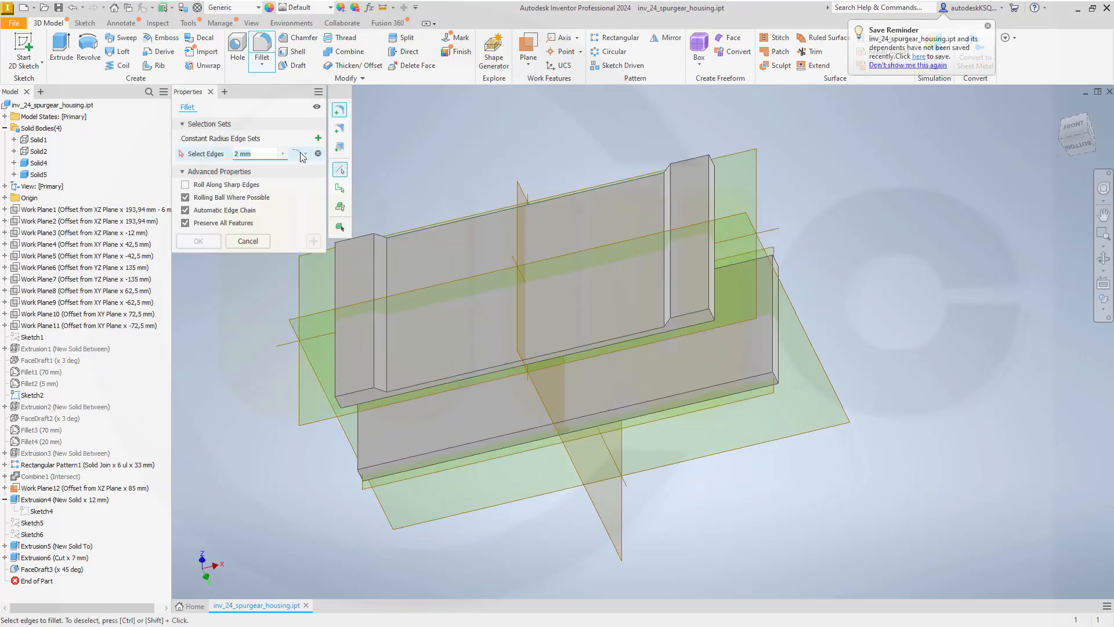
{"action": "left_click", "coordinate": [372, 356]}
{"action": "left_click", "coordinate": [384, 362]}
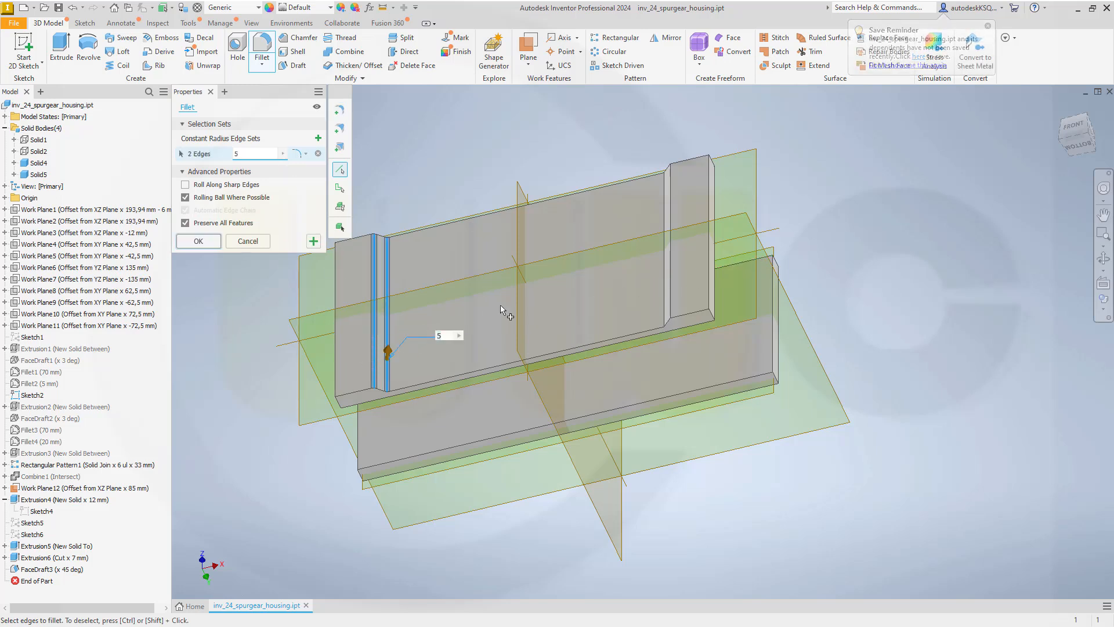
{"action": "left_click", "coordinate": [663, 306]}
{"action": "left_click", "coordinate": [672, 287]}
{"action": "left_click", "coordinate": [198, 240]}
Start a sketch on the XY plane and draw a short horizontal line across the vertical axis inside the base plate's recess.
{"action": "mouse_move", "coordinate": [440, 218]}
{"action": "middle_mouse_down"}
{"action": "mouse_move", "coordinate": [461, 250]}
{"action": "mouse_move", "coordinate": [485, 224]}
{"action": "mouse_move", "coordinate": [493, 278]}
{"action": "mouse_move", "coordinate": [479, 366]}
{"action": "middle_mouse_up"}
{"action": "scroll", "coordinate": [348, 255], "scroll_direction": "down", "scroll_amount": 3}
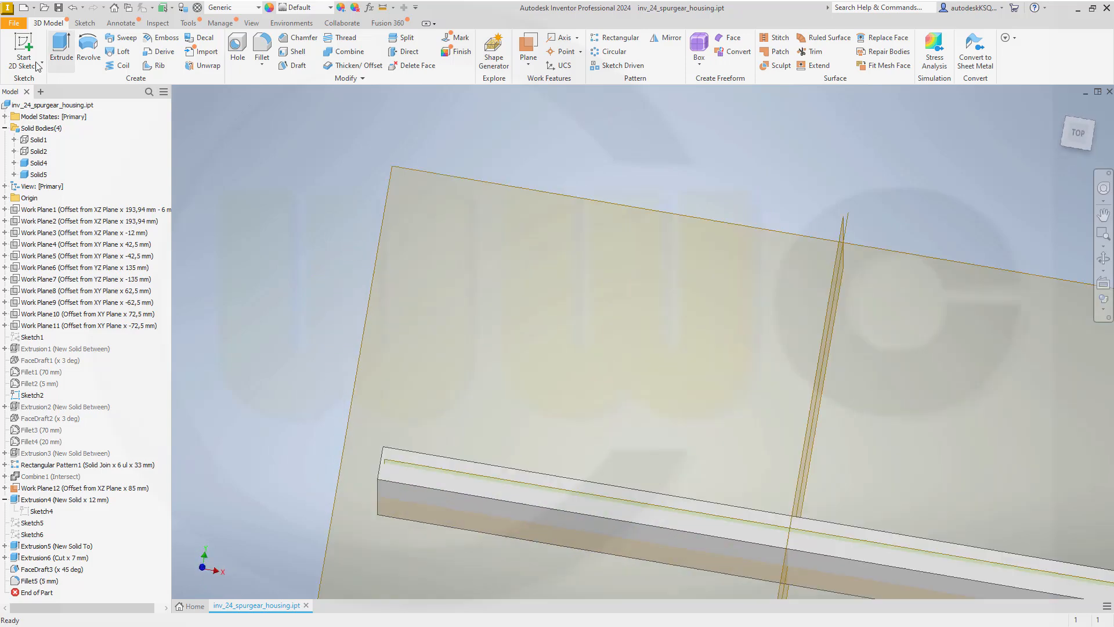
{"action": "left_click", "coordinate": [23, 53]}
{"action": "left_click", "coordinate": [445, 180]}
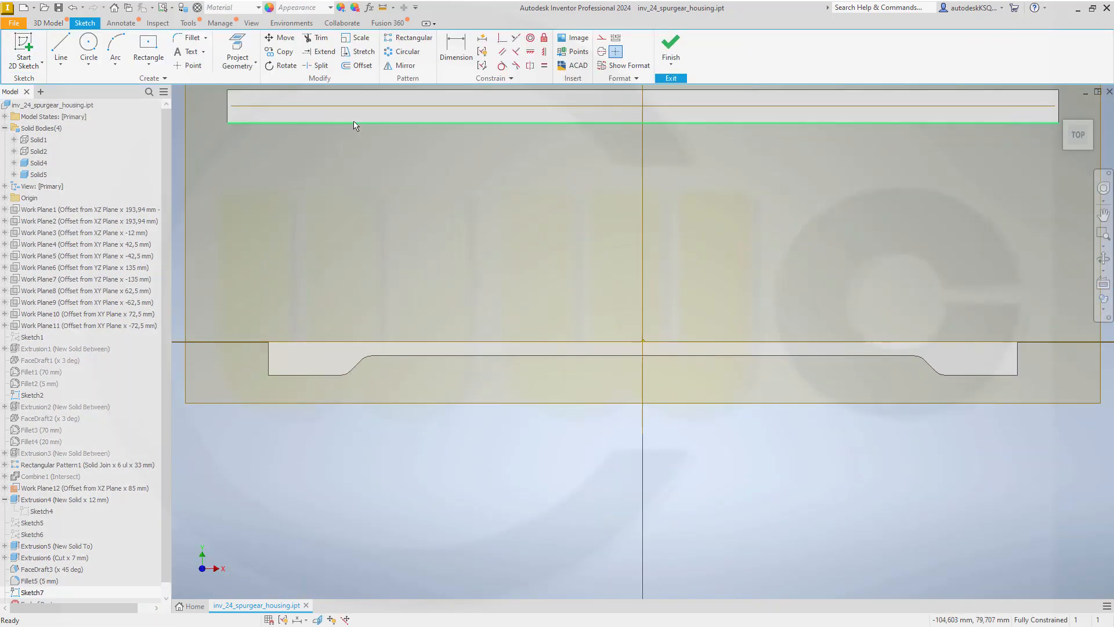
{"action": "left_click", "coordinate": [67, 48]}
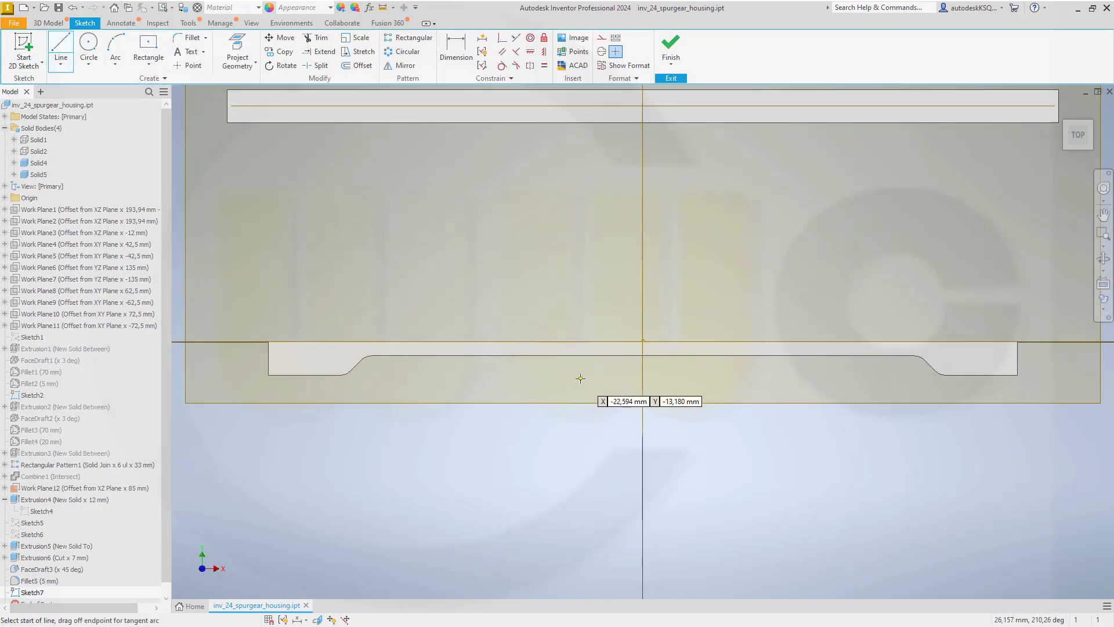
{"action": "left_click", "coordinate": [601, 363]}
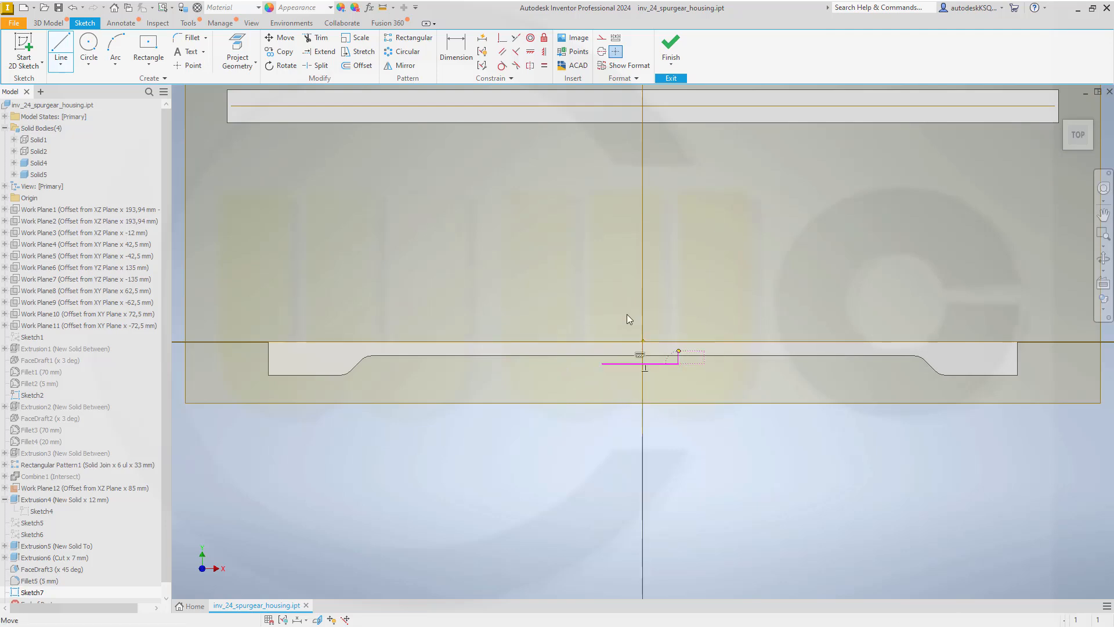
{"action": "key", "text": "Escape"}
Project Work Plane3, offset -12 mm from the XZ plane, into the sketch and dimension the short line 1 mm from it.
{"action": "left_click", "coordinate": [237, 45]}
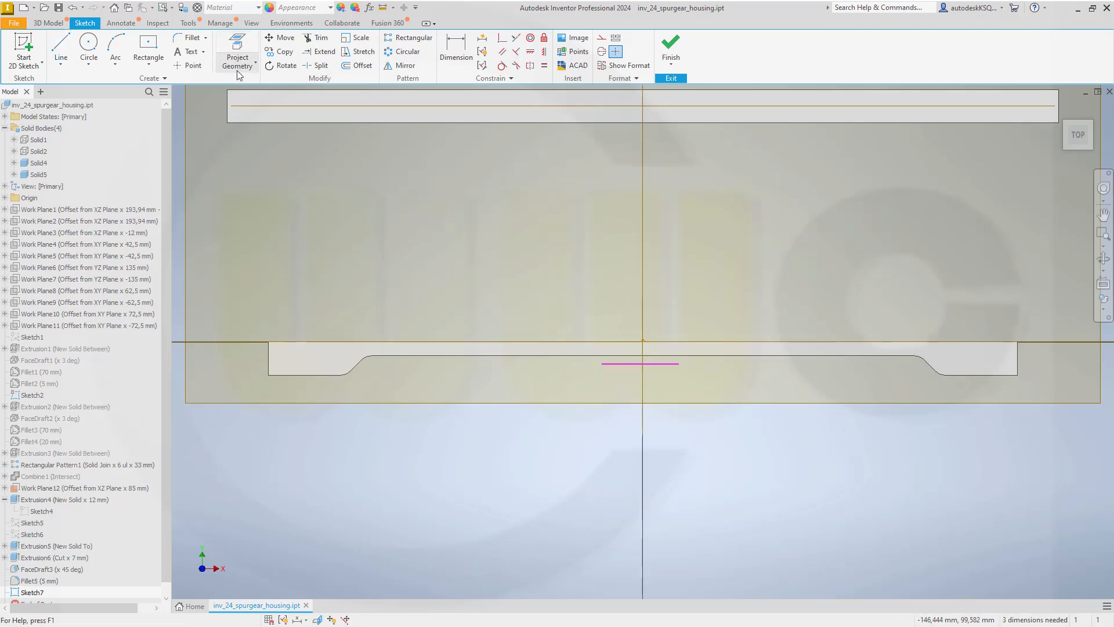
{"action": "left_click", "coordinate": [128, 233]}
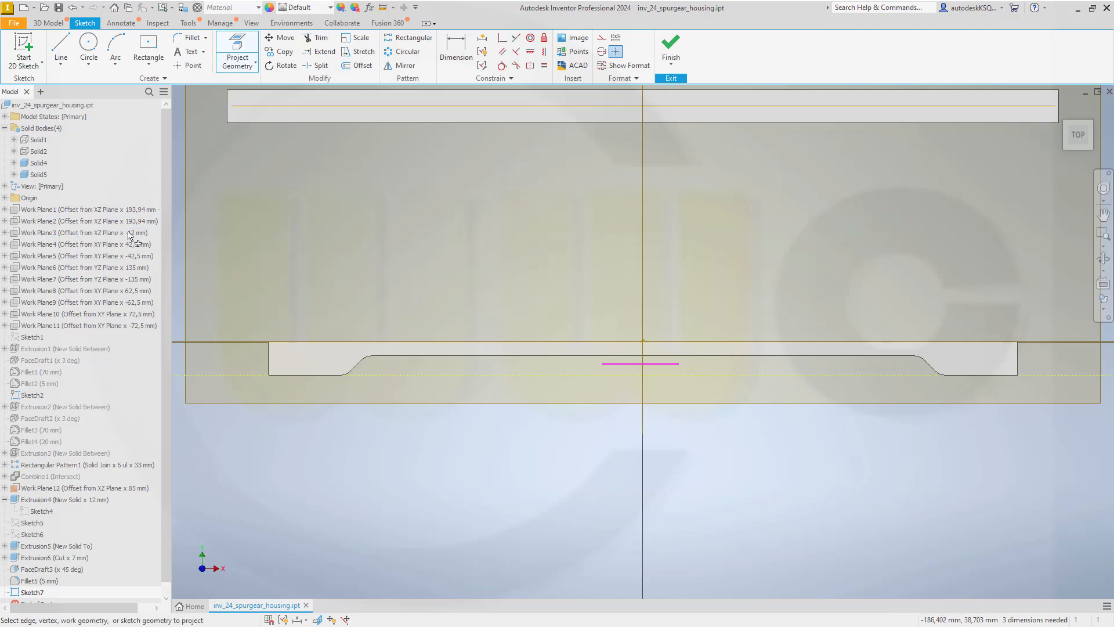
{"action": "key", "text": "d"}
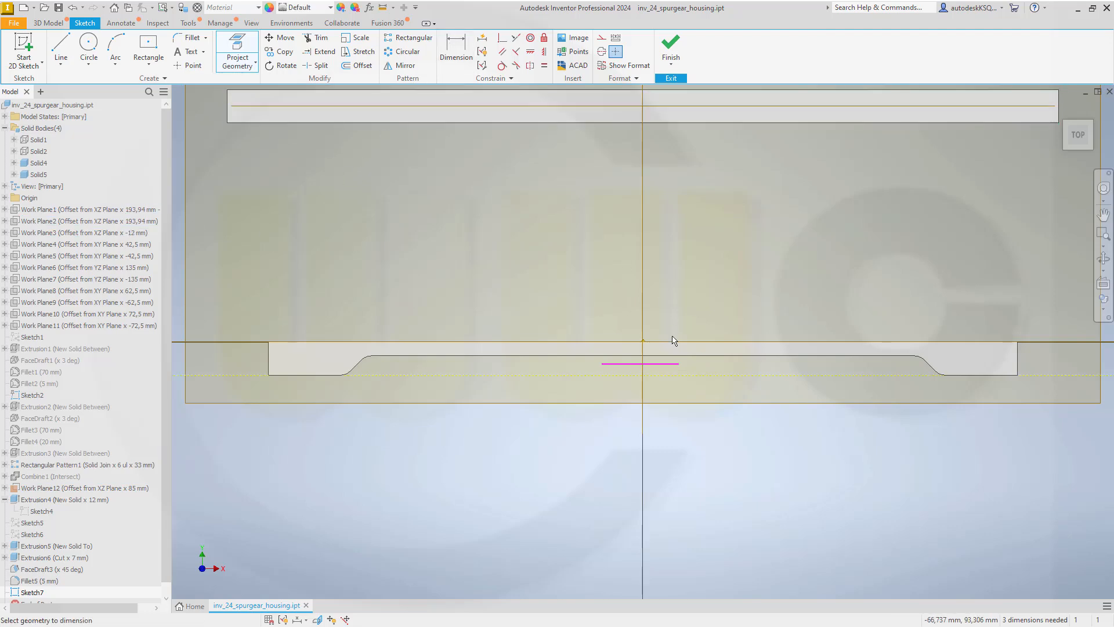
{"action": "left_click", "coordinate": [619, 365]}
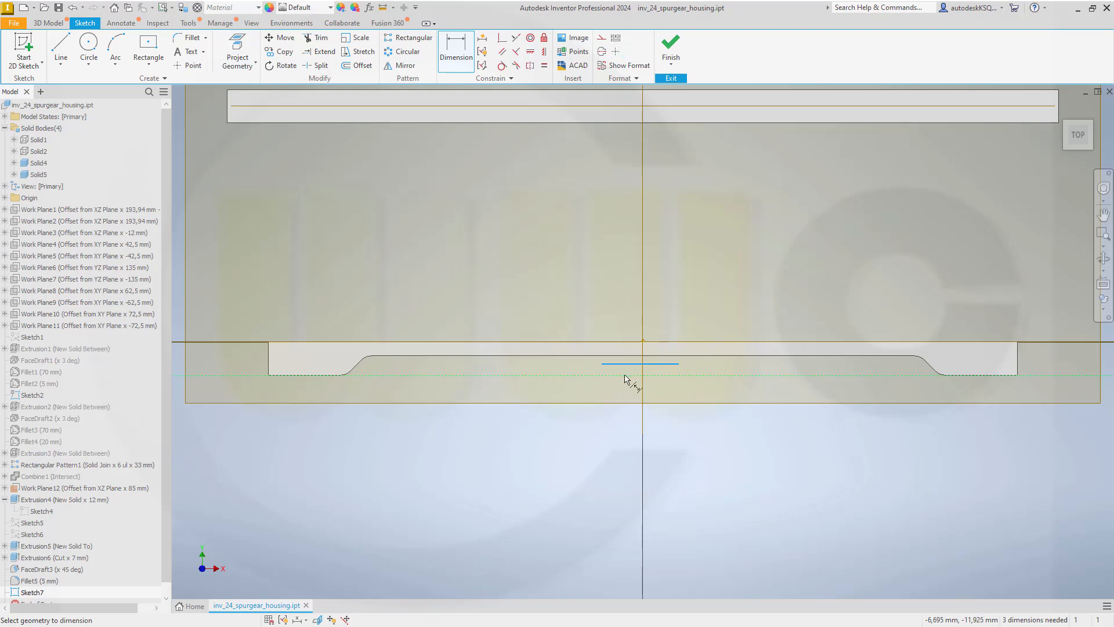
{"action": "left_click", "coordinate": [575, 367]}
{"action": "type", "text": "1"}
{"action": "key", "text": "Return"}
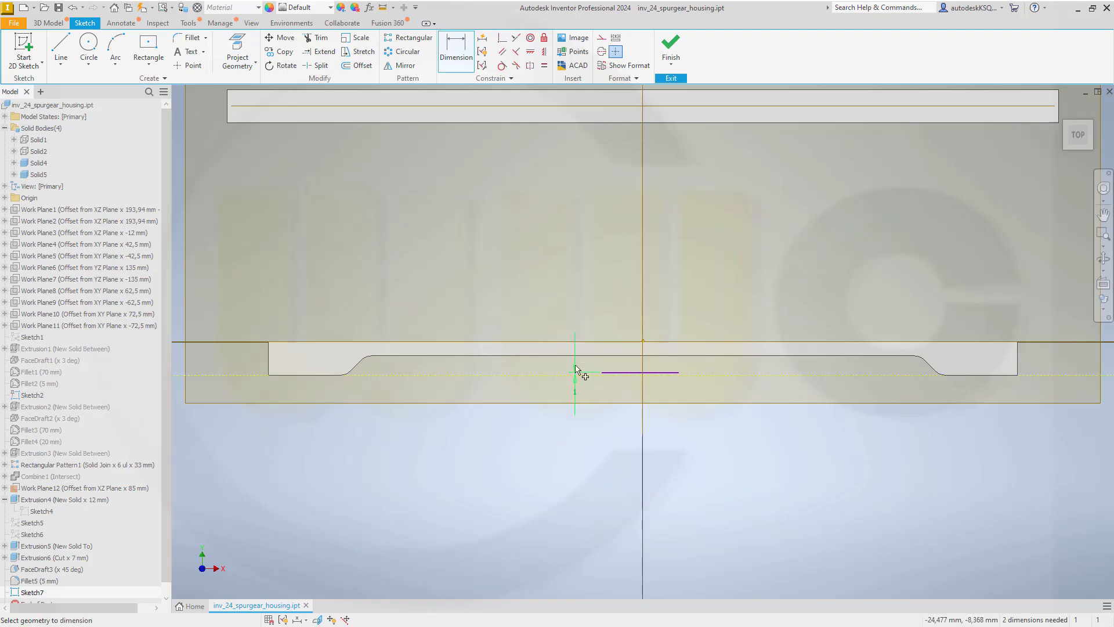
Dimension the short horizontal line's length as 20 mm.
{"action": "left_click", "coordinate": [619, 372]}
{"action": "left_click", "coordinate": [628, 364]}
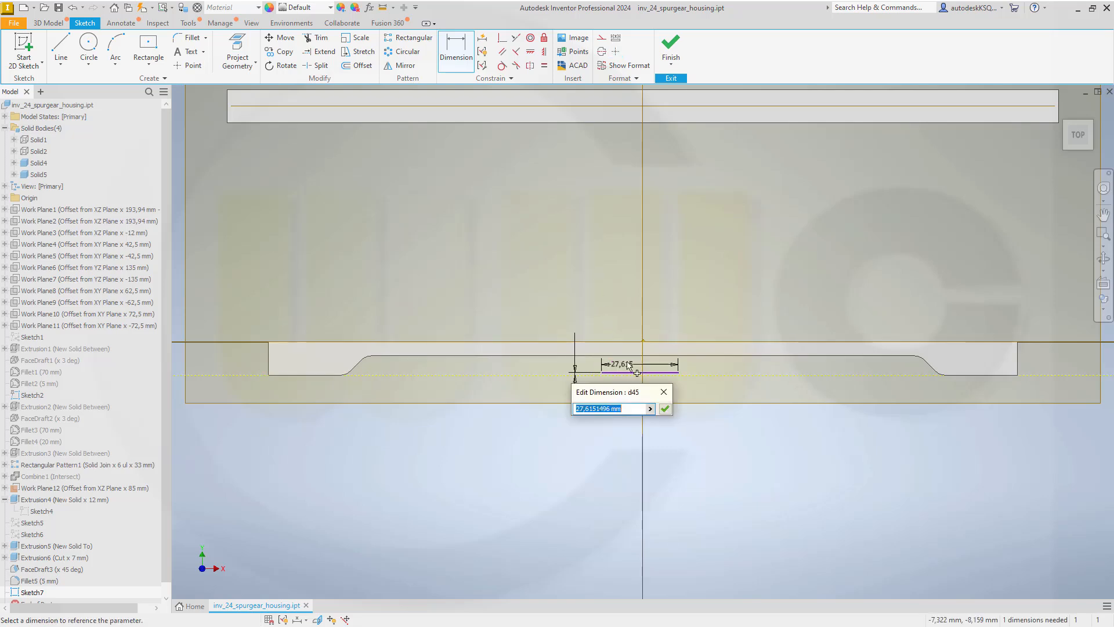
{"action": "type", "text": "20"}
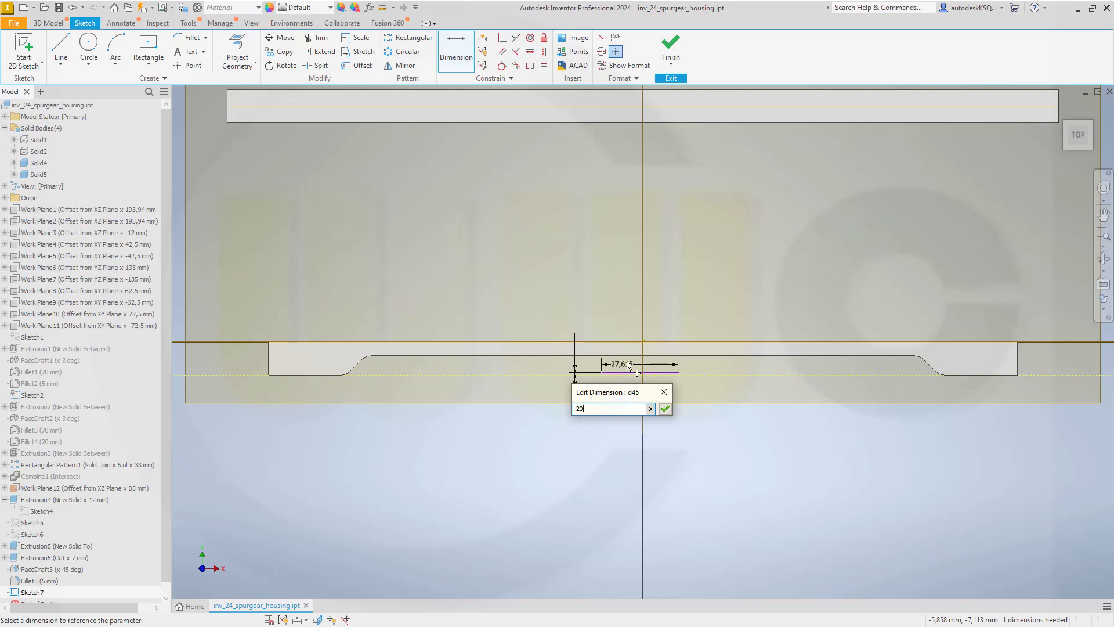
{"action": "key", "text": "Return"}
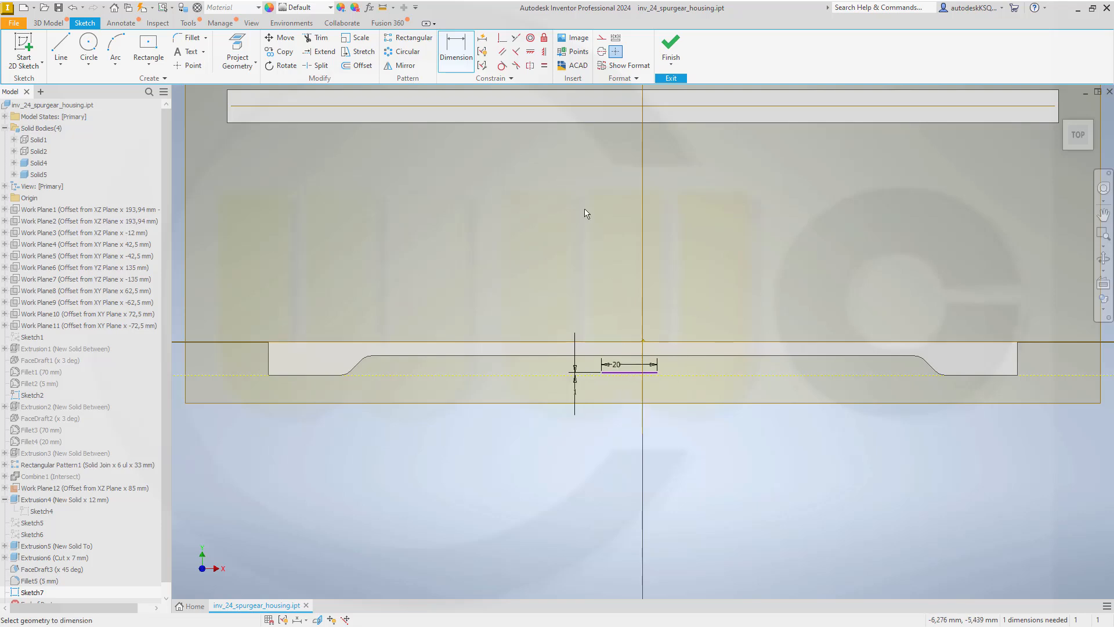
{"action": "key", "text": "Escape"}
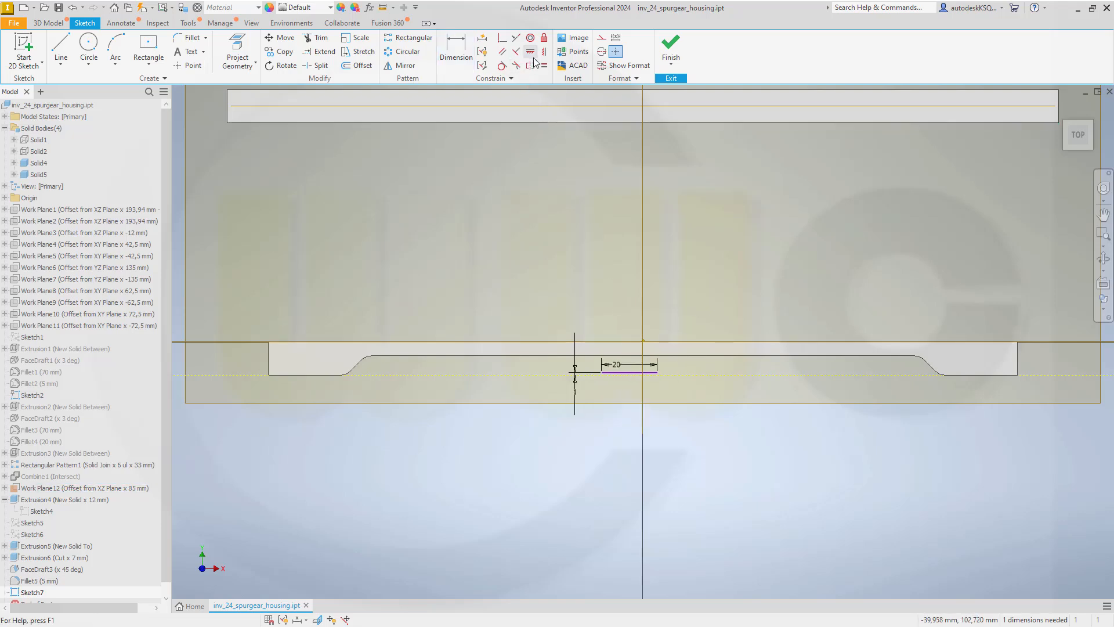
Align the line's midpoint vertically with the sketch origin using a vertical constraint and finish the sketch.
{"action": "left_click", "coordinate": [543, 53]}
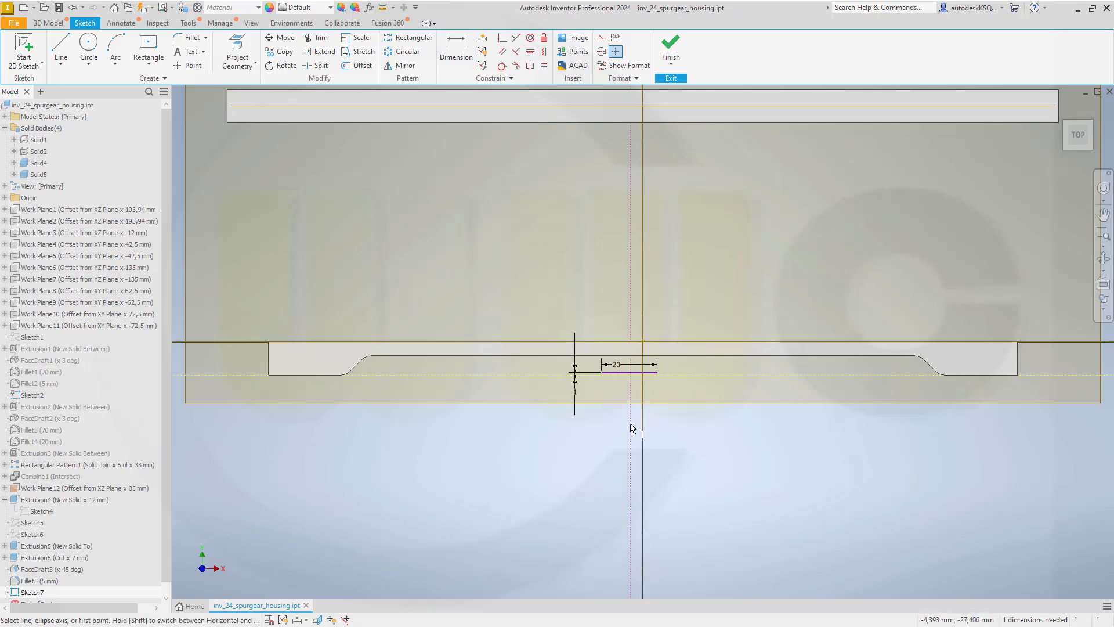
{"action": "scroll", "coordinate": [629, 428], "scroll_direction": "down", "scroll_amount": 3}
{"action": "left_click", "coordinate": [631, 335]}
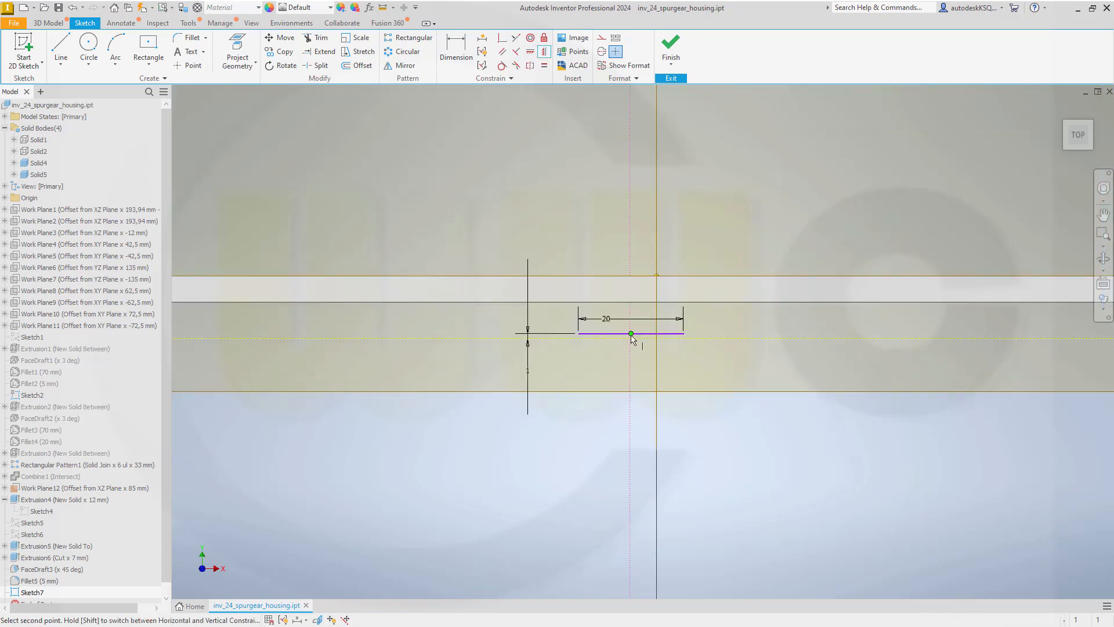
{"action": "left_click", "coordinate": [657, 276]}
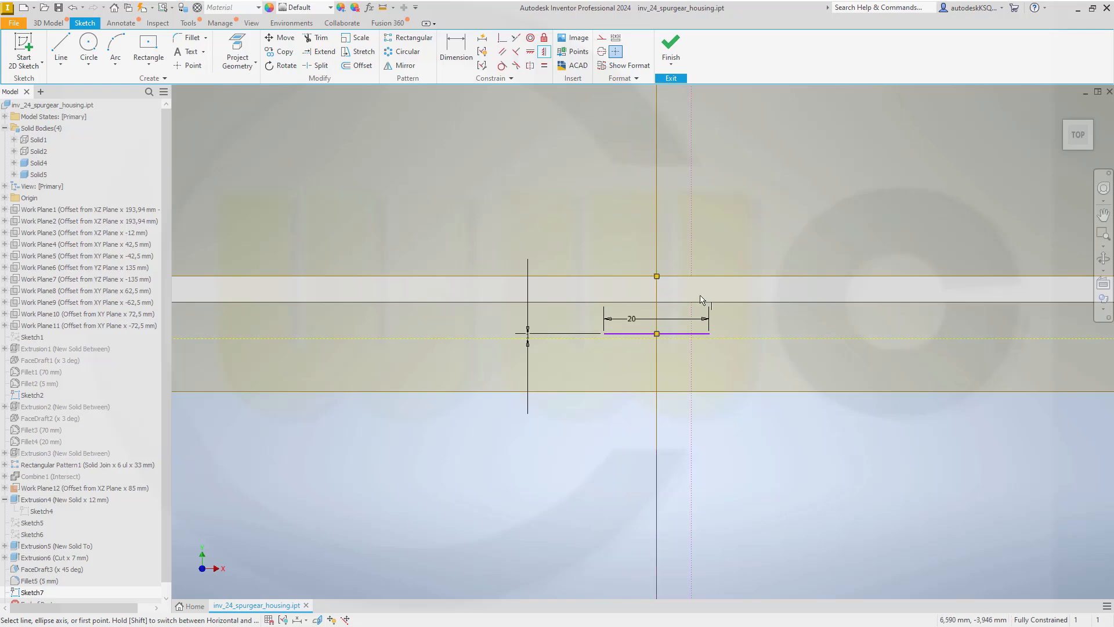
{"action": "left_click", "coordinate": [684, 61]}
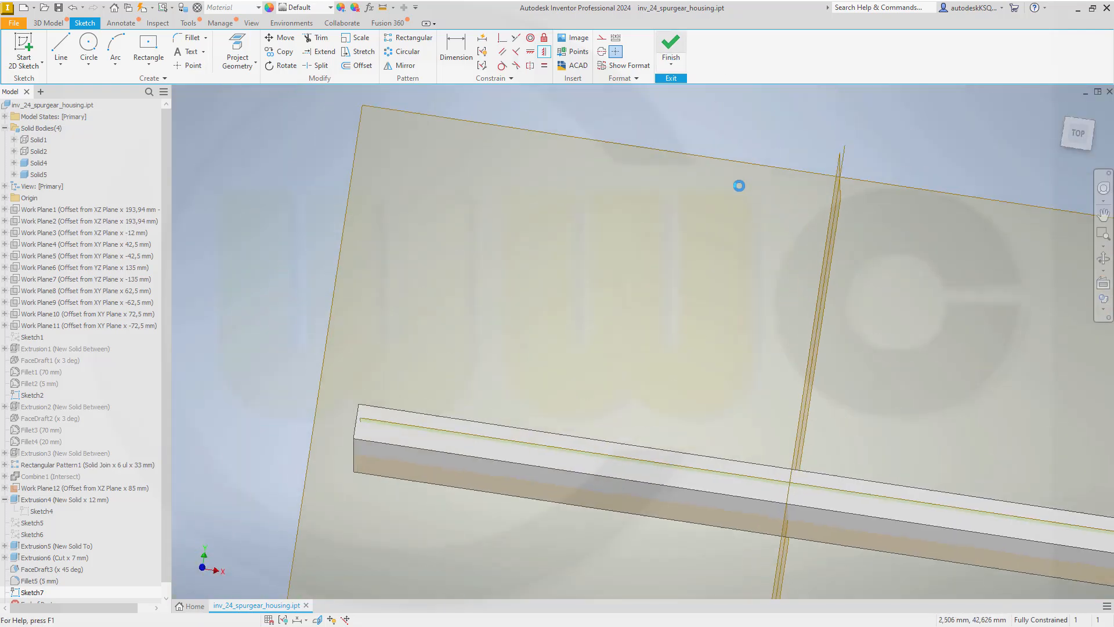
Create a 4 mm thick rib parallel to the sketch plane from the 20 mm line, spanning the base plate's recess.
{"action": "scroll", "coordinate": [735, 332], "scroll_direction": "down", "scroll_amount": 3}
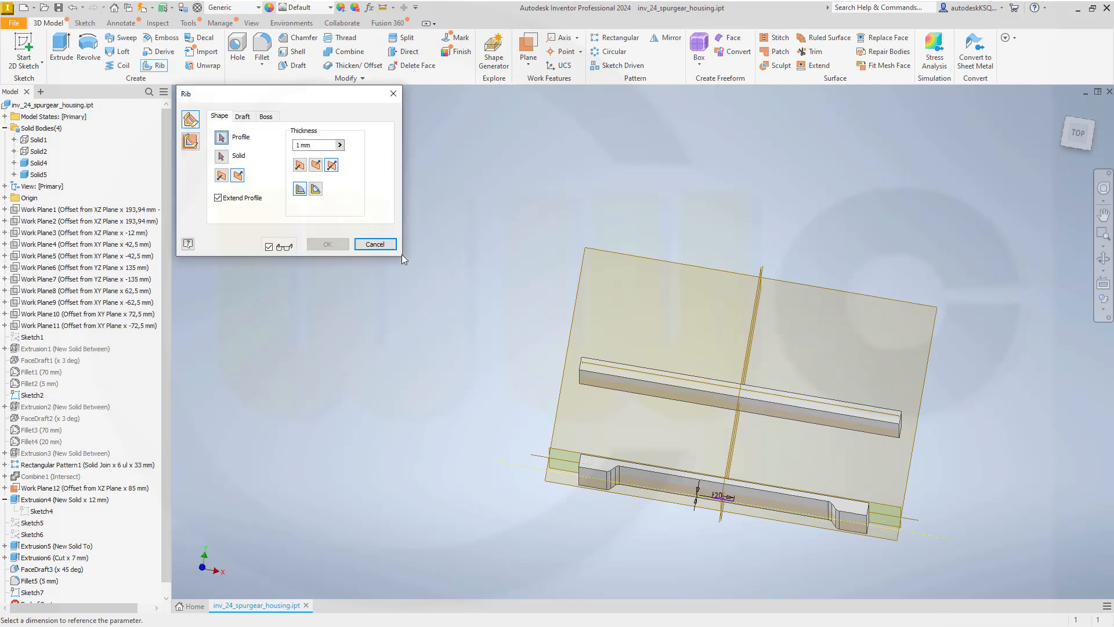
{"action": "left_click", "coordinate": [189, 141]}
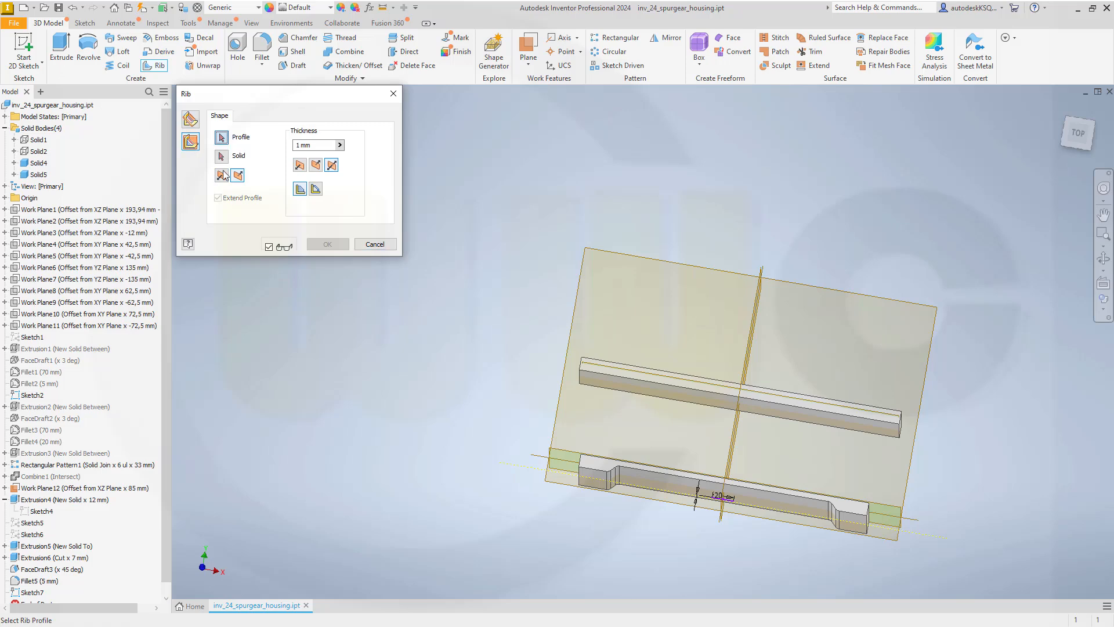
{"action": "scroll", "coordinate": [682, 559], "scroll_direction": "up", "scroll_amount": 5}
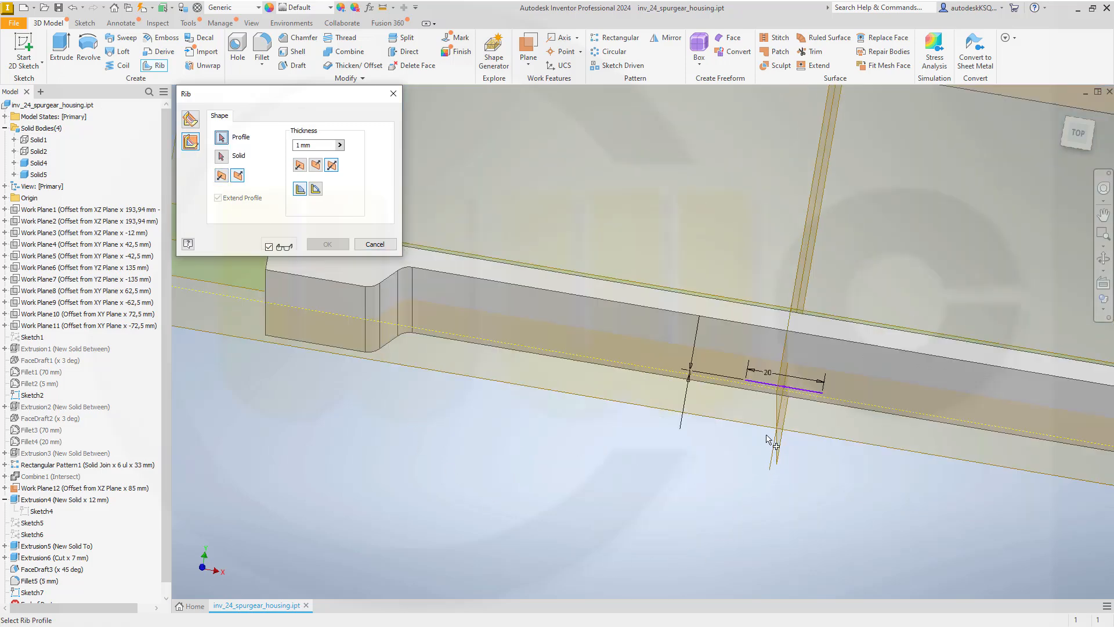
{"action": "left_click", "coordinate": [784, 385]}
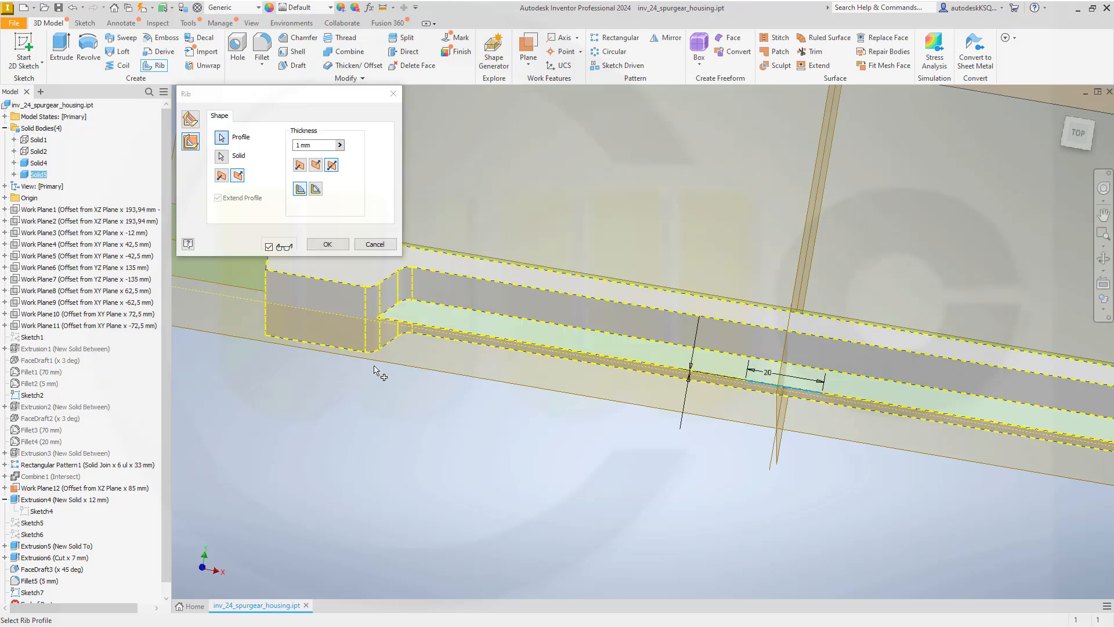
{"action": "left_click", "coordinate": [307, 145]}
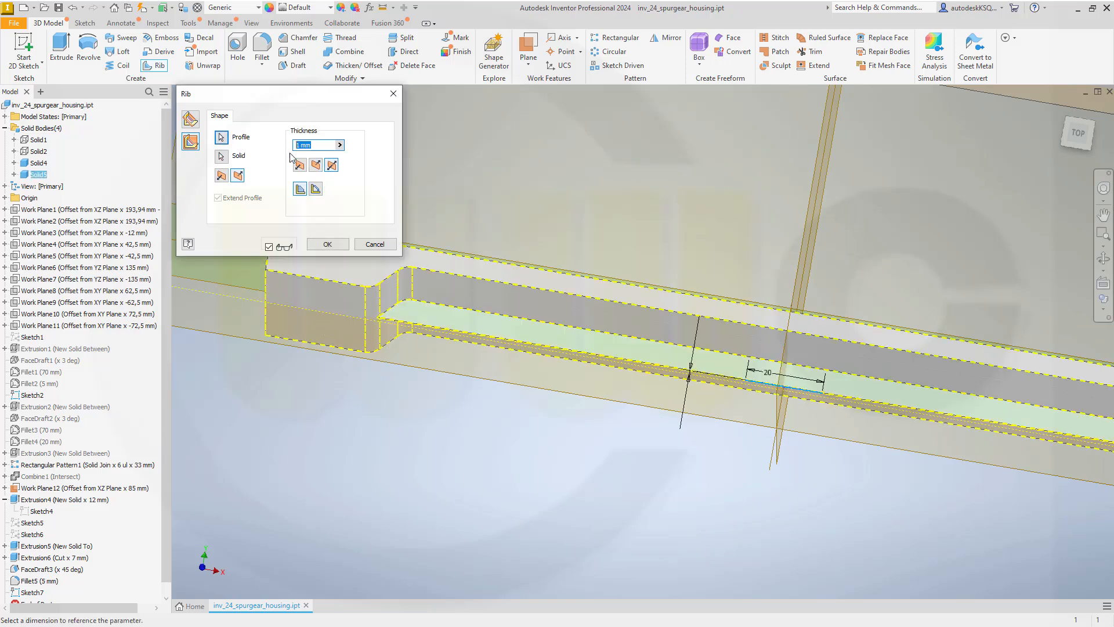
{"action": "type", "text": "4"}
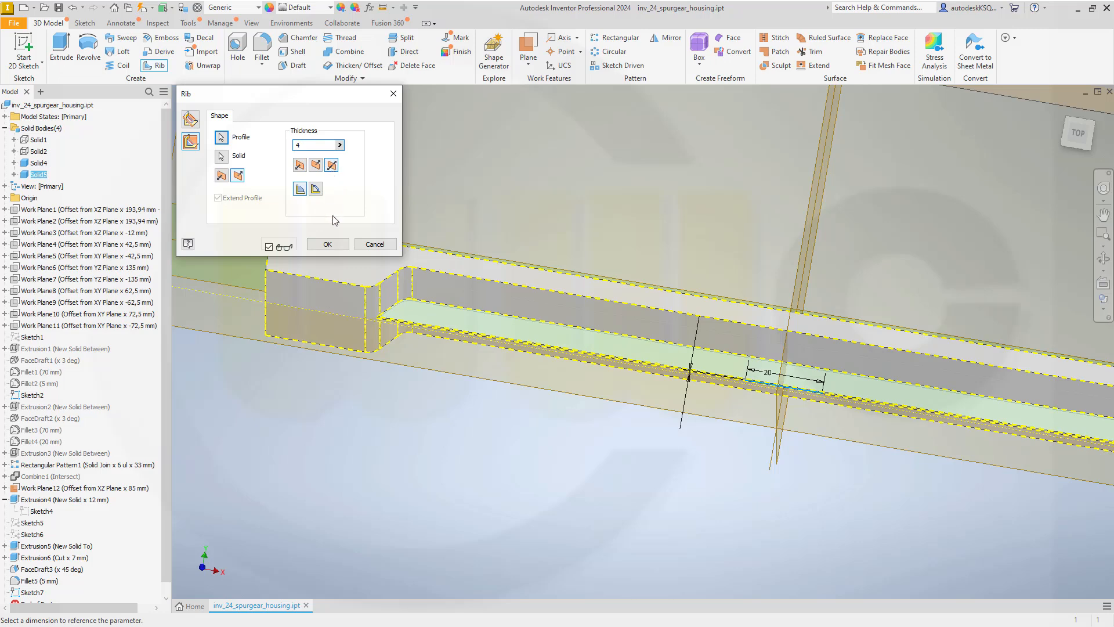
{"action": "left_click", "coordinate": [337, 246]}
Start a rectangular pattern of the recess rib and use the origin Z axis as its first direction.
{"action": "mouse_move", "coordinate": [410, 345]}
{"action": "middle_mouse_down", "text": "shift"}
{"action": "mouse_move", "coordinate": [412, 168]}
{"action": "mouse_move", "coordinate": [510, 179]}
{"action": "mouse_move", "coordinate": [447, 194]}
{"action": "mouse_move", "coordinate": [410, 242]}
{"action": "mouse_move", "coordinate": [416, 294]}
{"action": "mouse_move", "coordinate": [412, 229]}
{"action": "mouse_move", "coordinate": [428, 157]}
{"action": "mouse_move", "coordinate": [443, 179]}
{"action": "mouse_move", "coordinate": [429, 250]}
{"action": "middle_mouse_up", "text": "shift"}
{"action": "scroll", "coordinate": [433, 249], "scroll_direction": "up", "scroll_amount": 3}
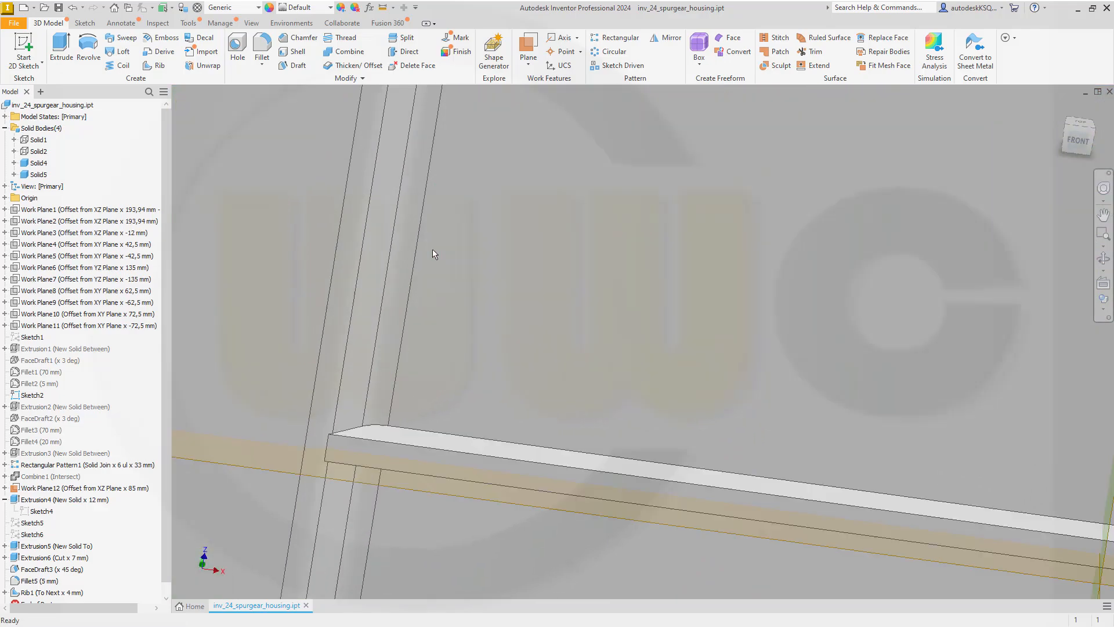
{"action": "scroll", "coordinate": [621, 266], "scroll_direction": "down", "scroll_amount": 5}
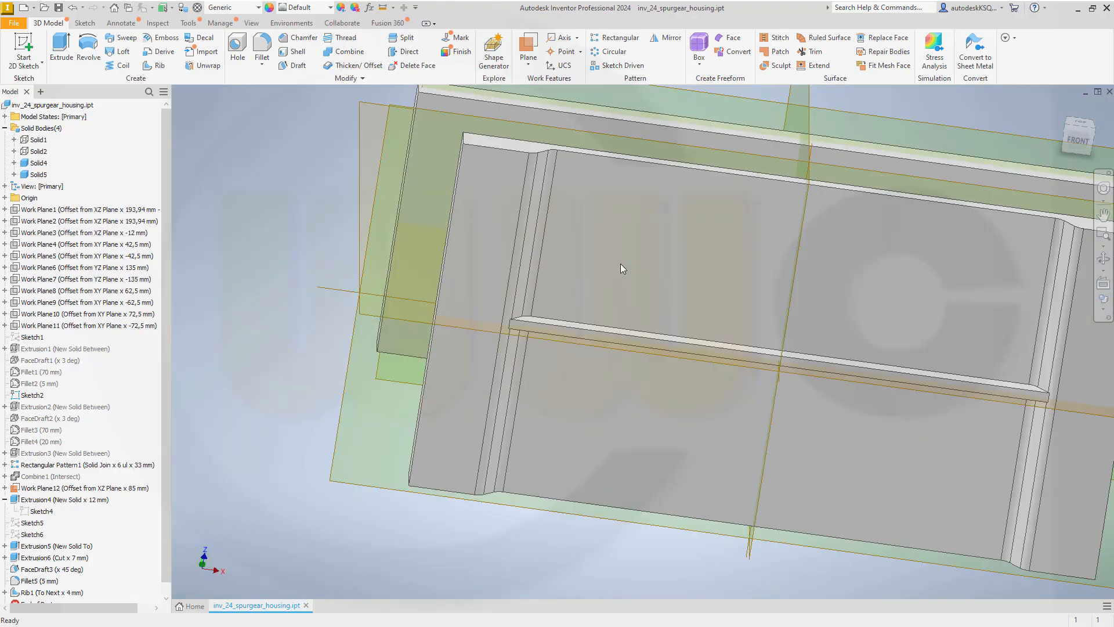
{"action": "left_click", "coordinate": [620, 37]}
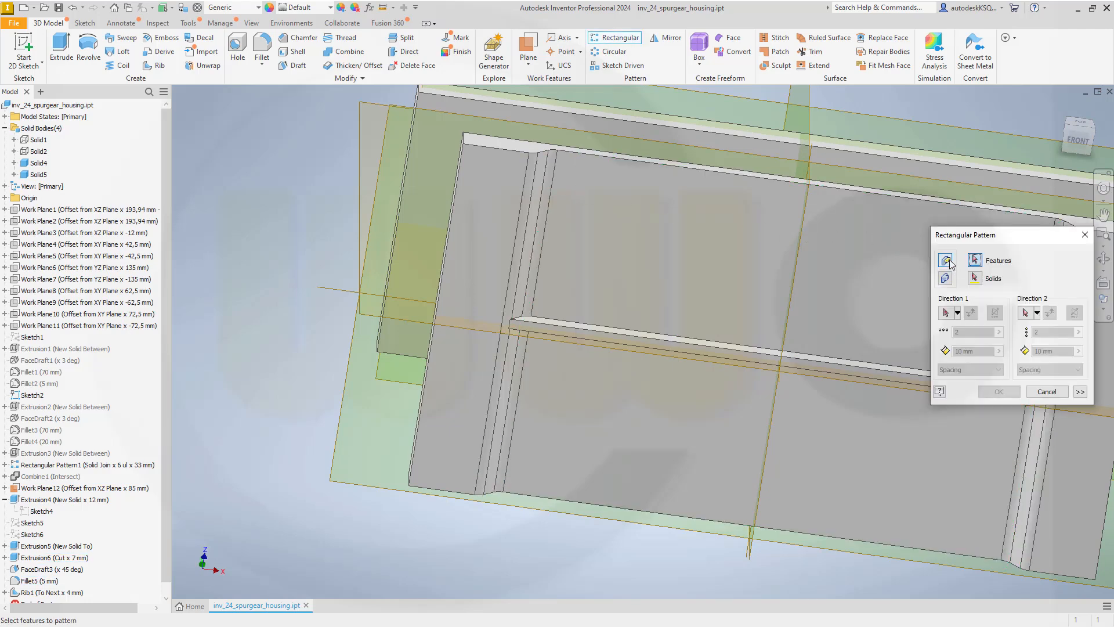
{"action": "left_click", "coordinate": [593, 335]}
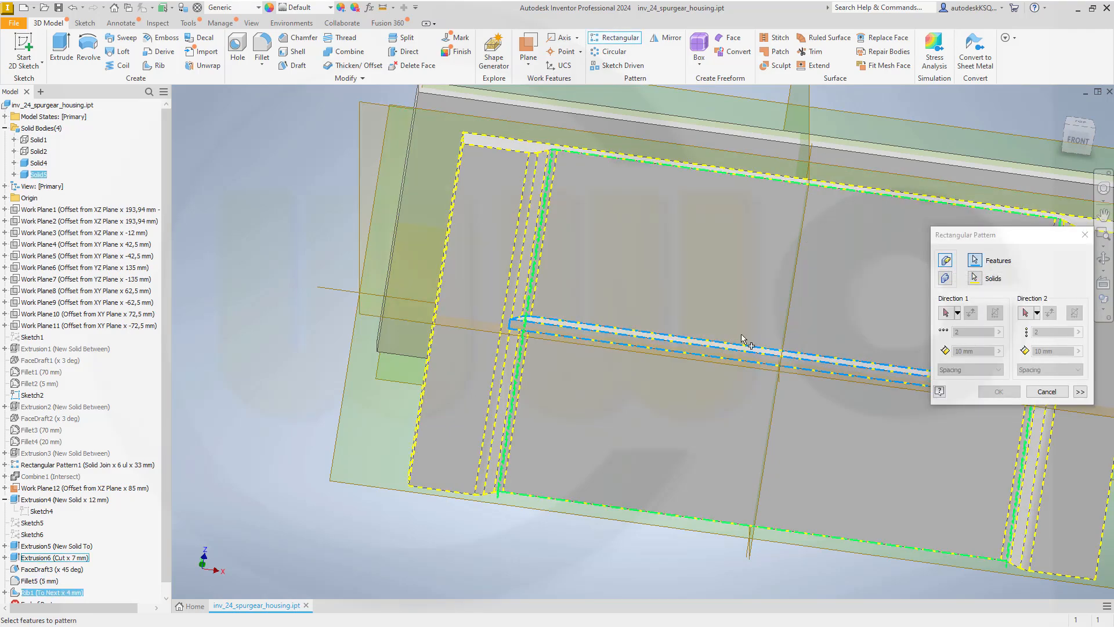
{"action": "left_click", "coordinate": [945, 314]}
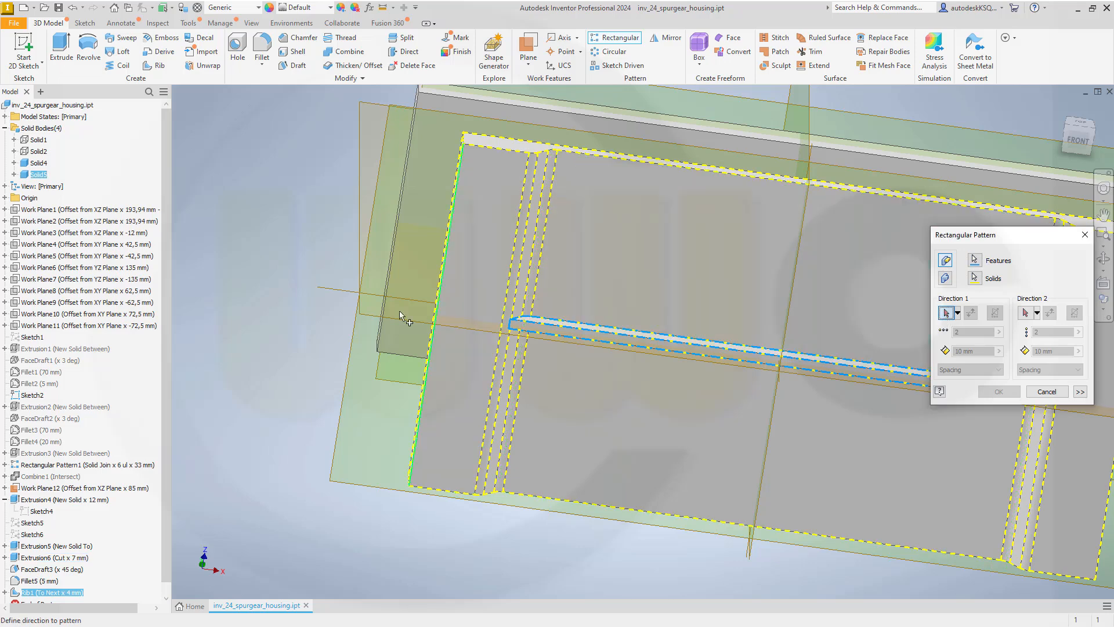
{"action": "mouse_move", "coordinate": [277, 388]}
{"action": "middle_mouse_down", "text": "shift"}
{"action": "mouse_move", "coordinate": [276, 398]}
{"action": "mouse_move", "coordinate": [290, 368]}
{"action": "mouse_move", "coordinate": [246, 368]}
{"action": "mouse_move", "coordinate": [270, 372]}
{"action": "middle_mouse_up", "text": "shift"}
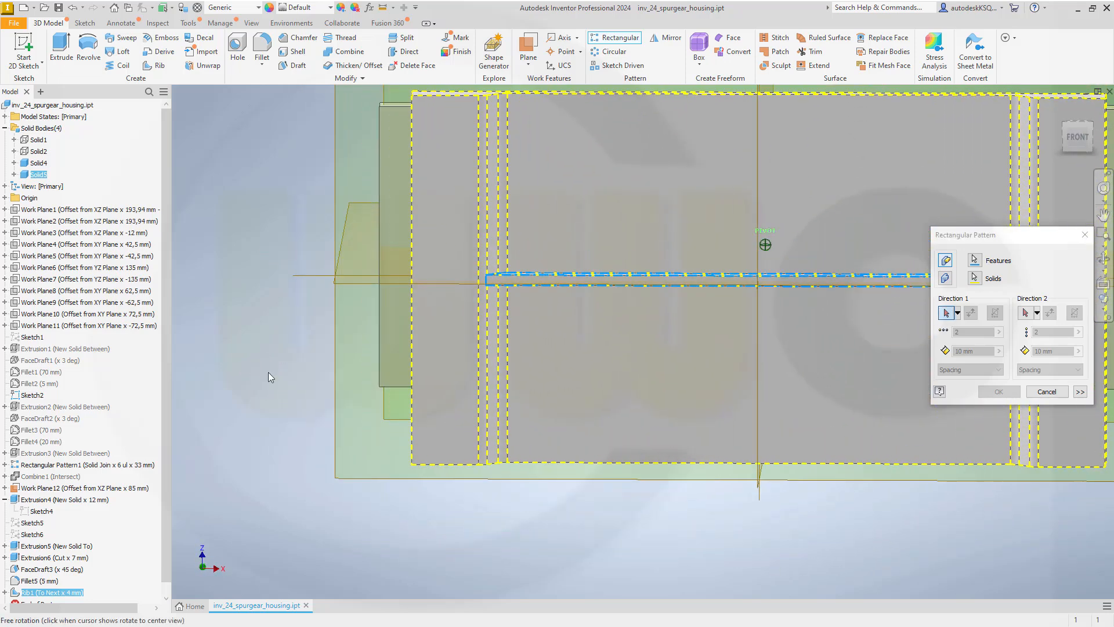
{"action": "left_click", "coordinate": [5, 198]}
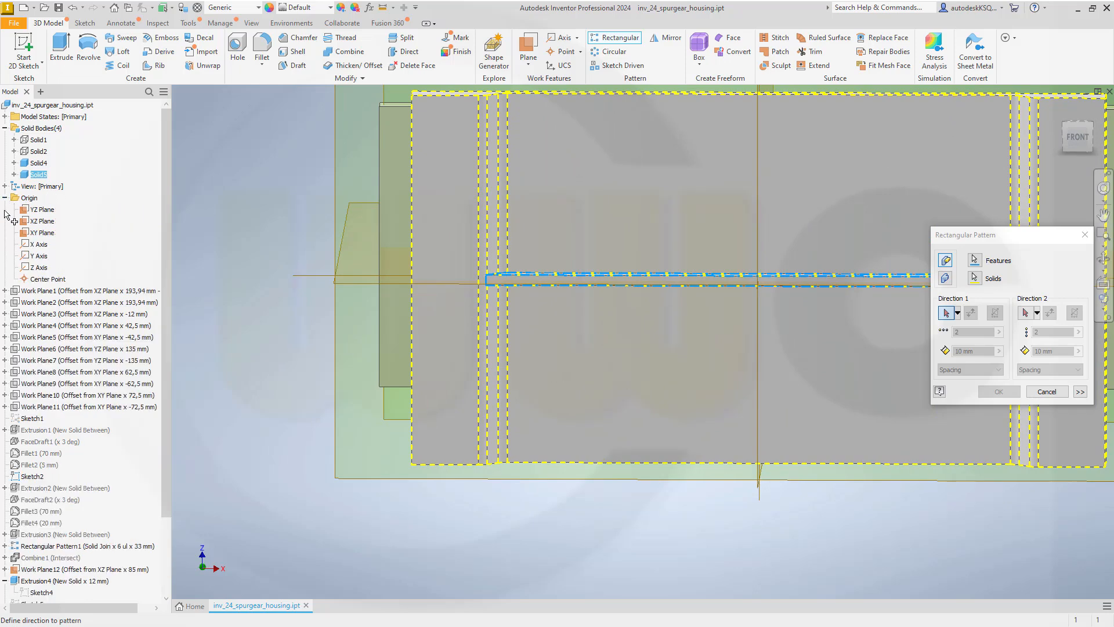
{"action": "left_click", "coordinate": [34, 269]}
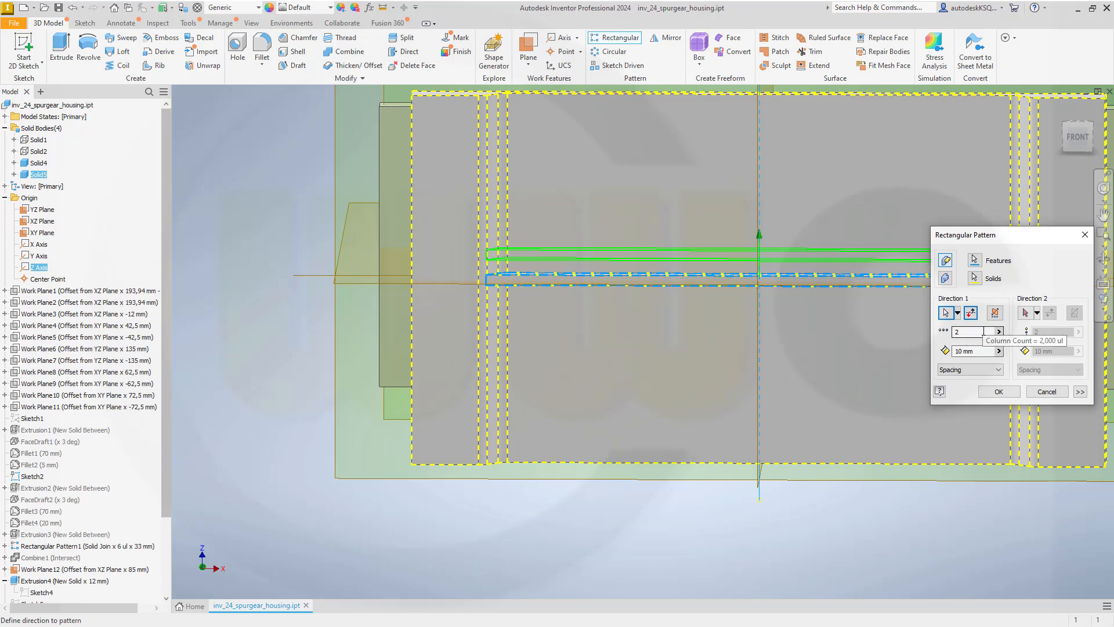
Set the rib pattern to 7 instances spaced 20 mm apart, distributed symmetrically about the original rib, and create it.
{"action": "double_click", "coordinate": [984, 332]}
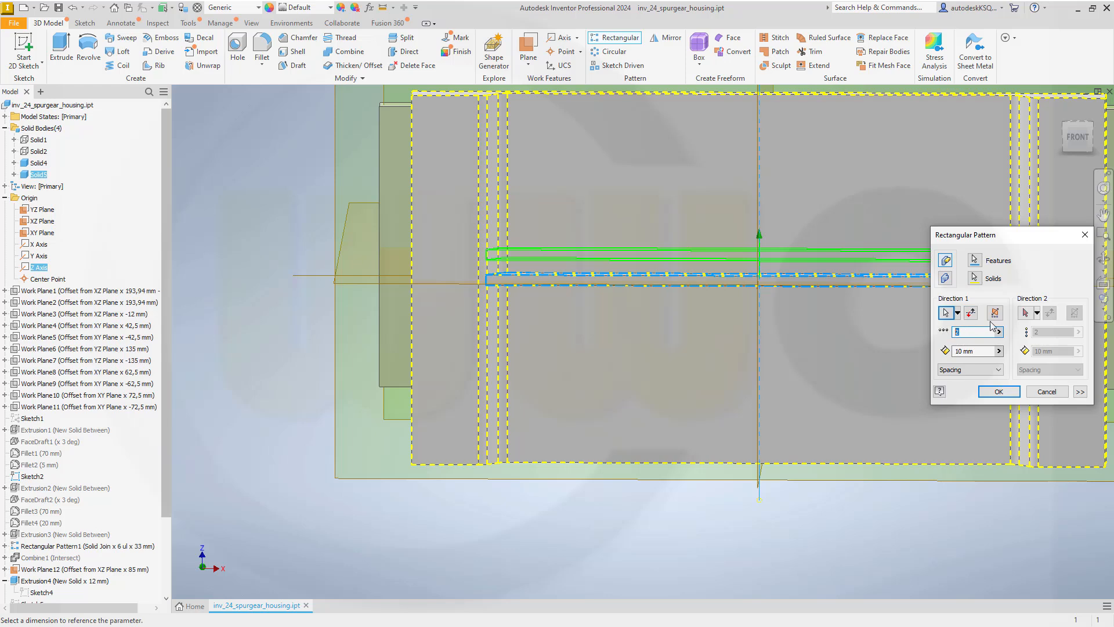
{"action": "type", "text": "7"}
{"action": "key", "text": "Tab"}
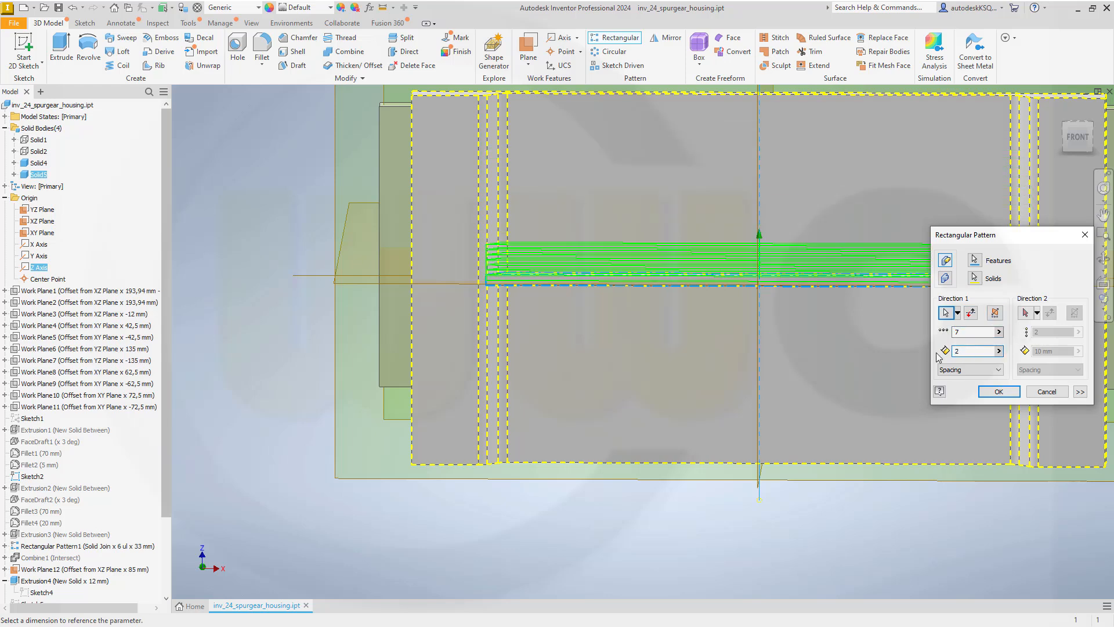
{"action": "type", "text": "20"}
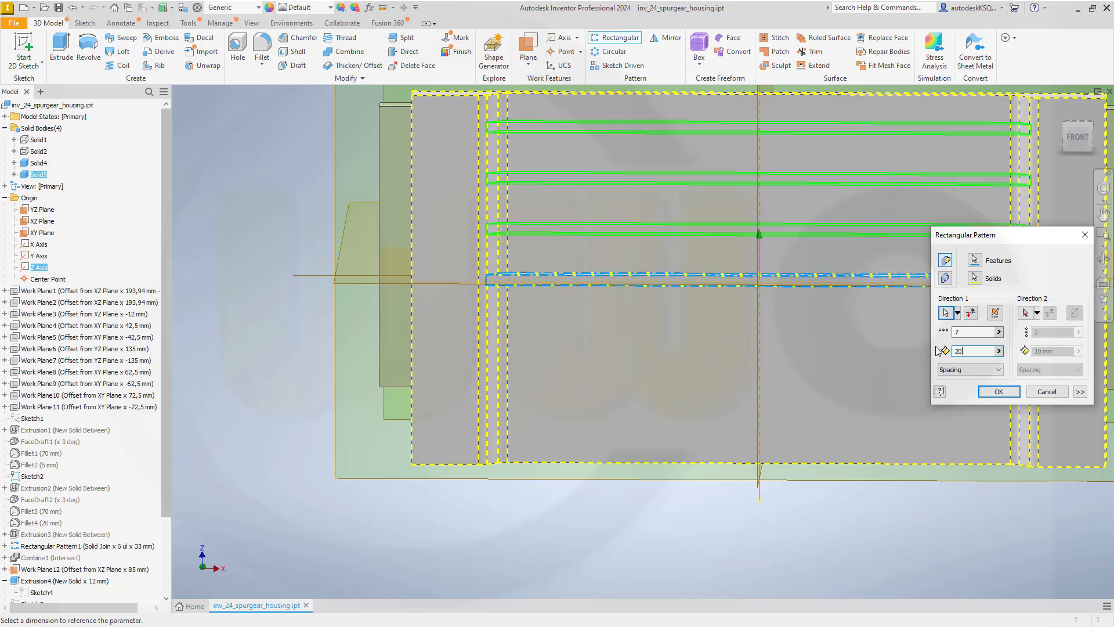
{"action": "left_click", "coordinate": [996, 313]}
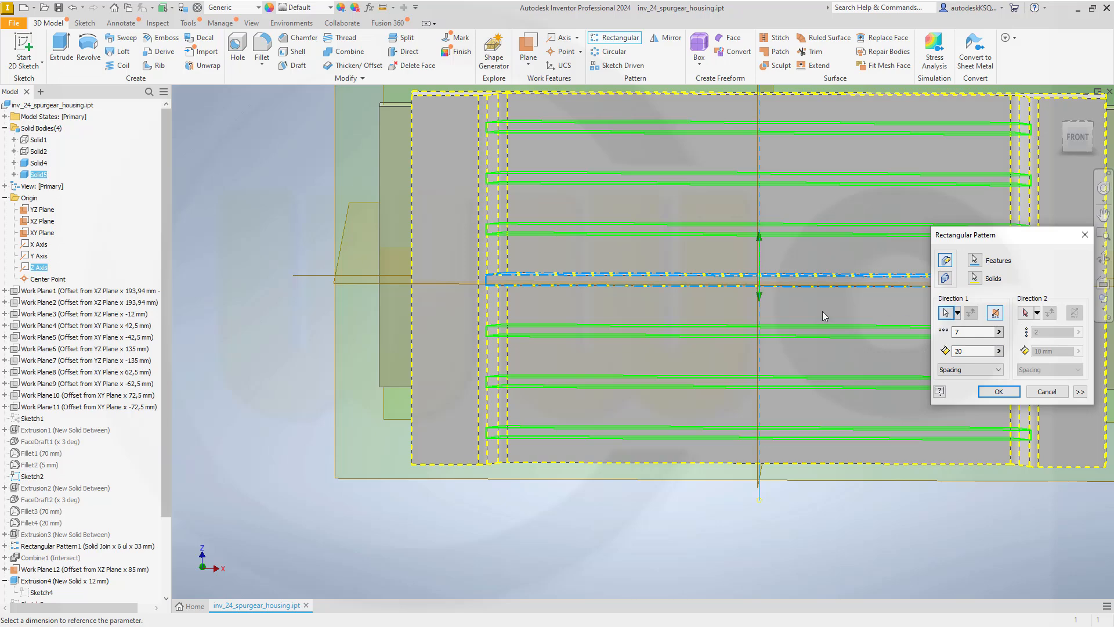
{"action": "scroll", "coordinate": [820, 315], "scroll_direction": "up", "scroll_amount": 3}
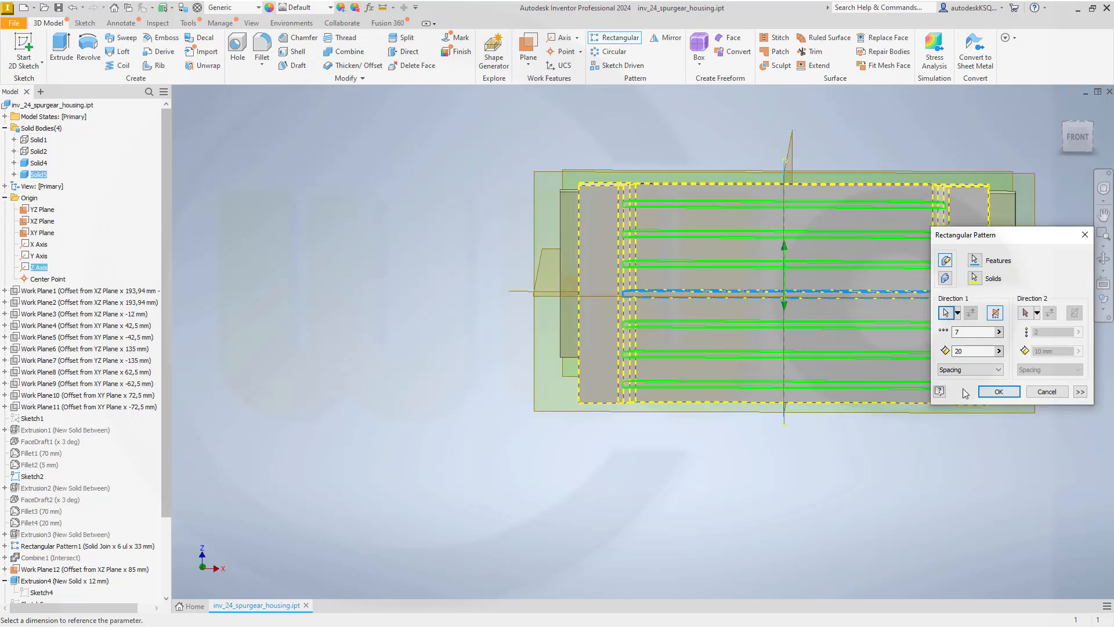
{"action": "left_click", "coordinate": [999, 392]}
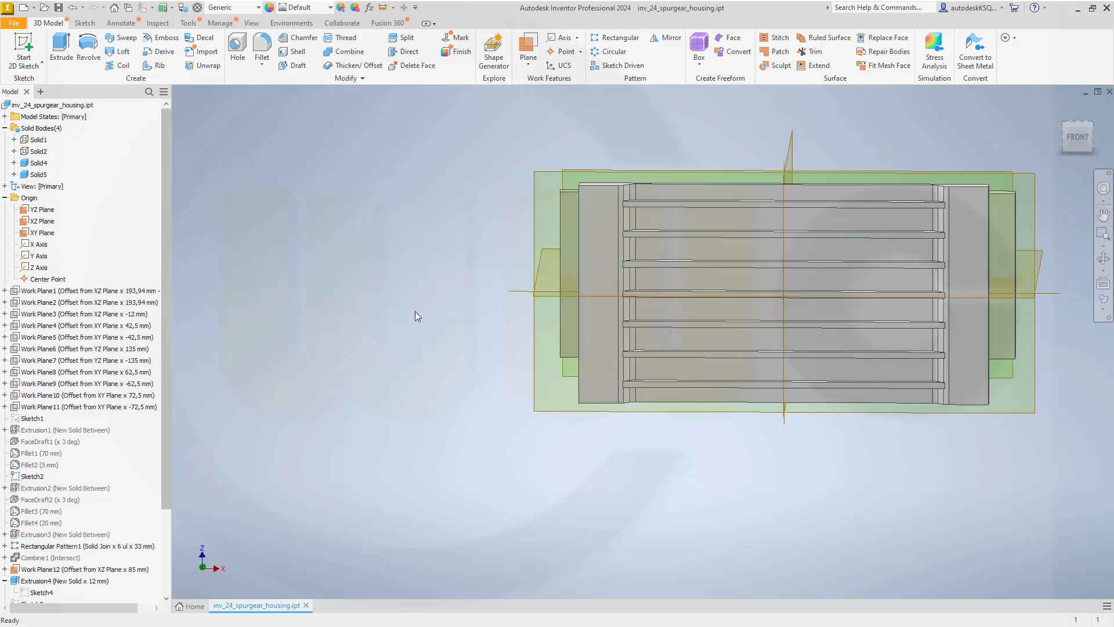
Turn on the visibility of the hidden housing bodies Solid1 and Solid2 and view the whole housing.
{"action": "middle_click_drag", "start_coordinate": [723, 265], "coordinate": [691, 398]}
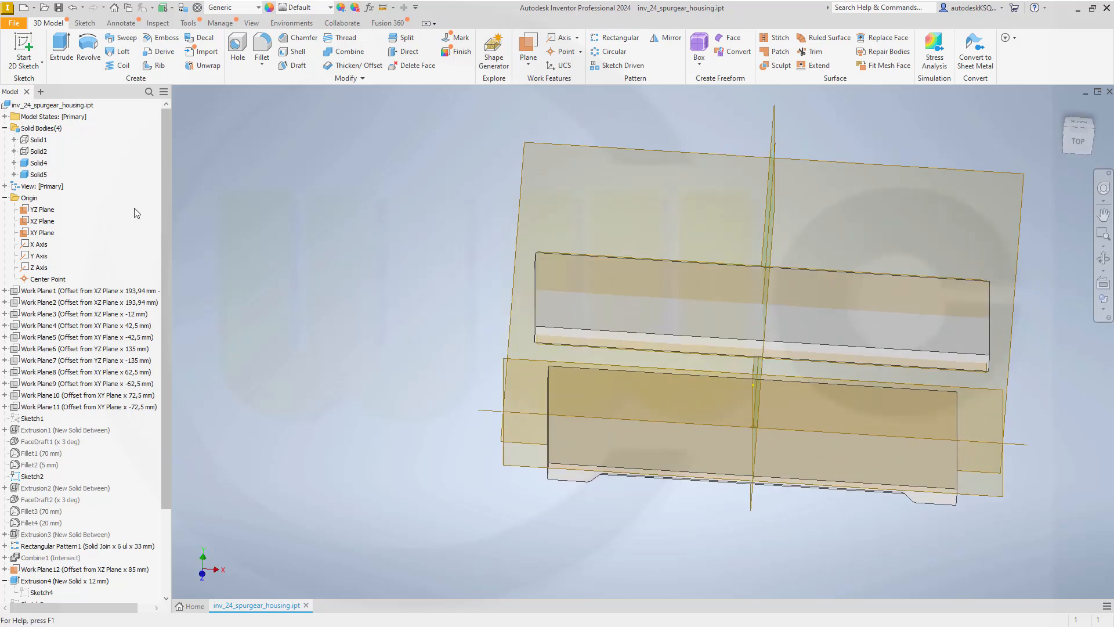
{"action": "left_click", "coordinate": [38, 139]}
{"action": "left_click", "coordinate": [38, 151], "text": "ctrl"}
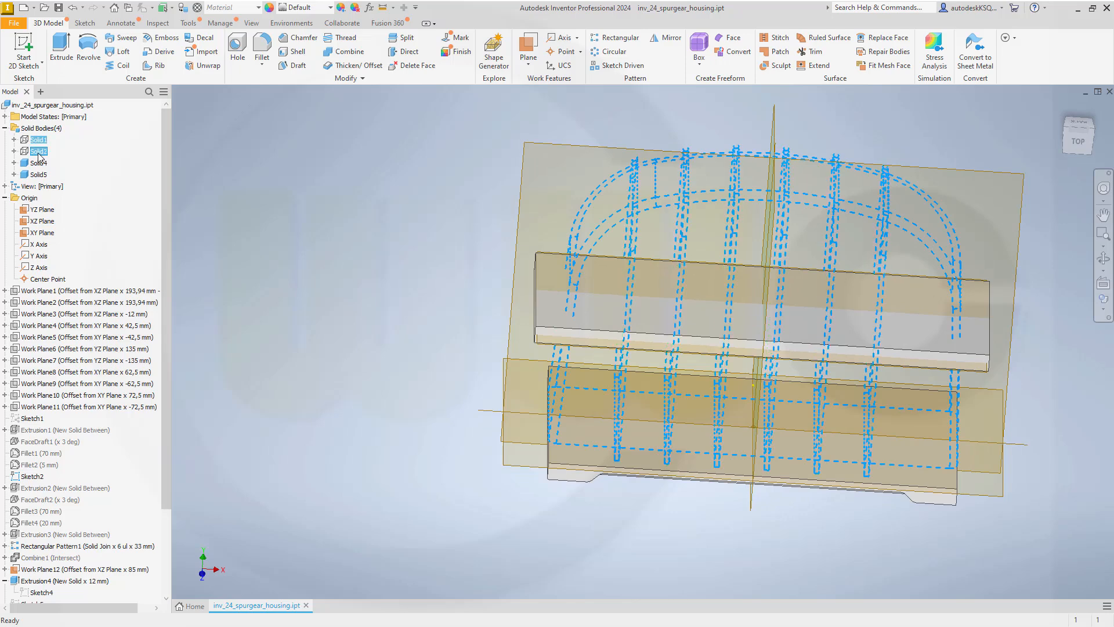
{"action": "right_click", "coordinate": [39, 154]}
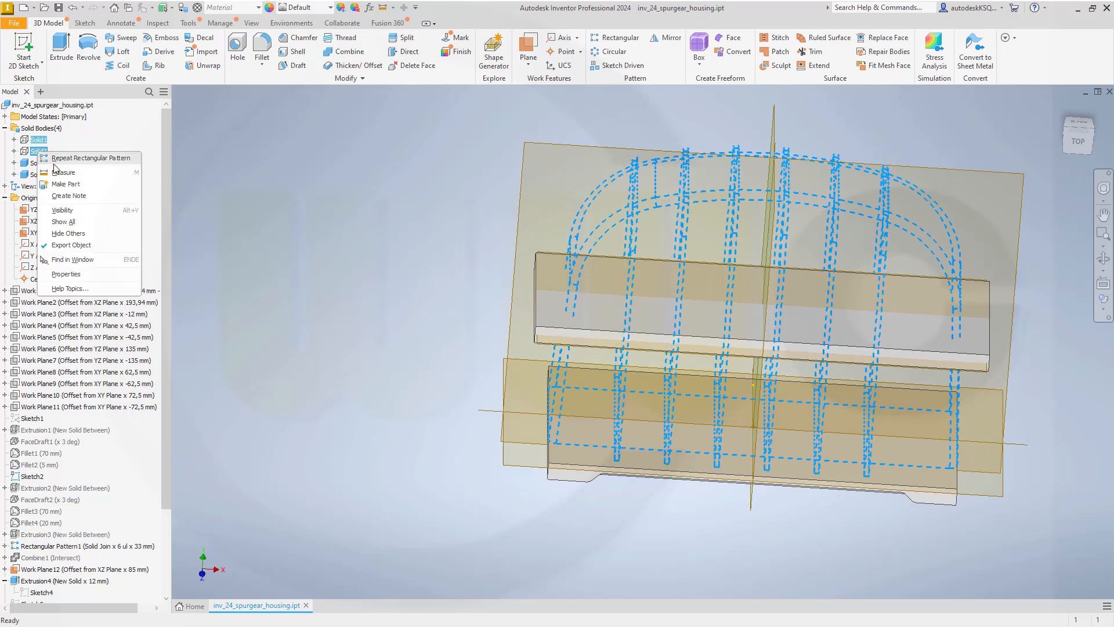
{"action": "left_click", "coordinate": [61, 210]}
{"action": "middle_click_drag", "start_coordinate": [382, 264], "coordinate": [416, 268], "text": "shift"}
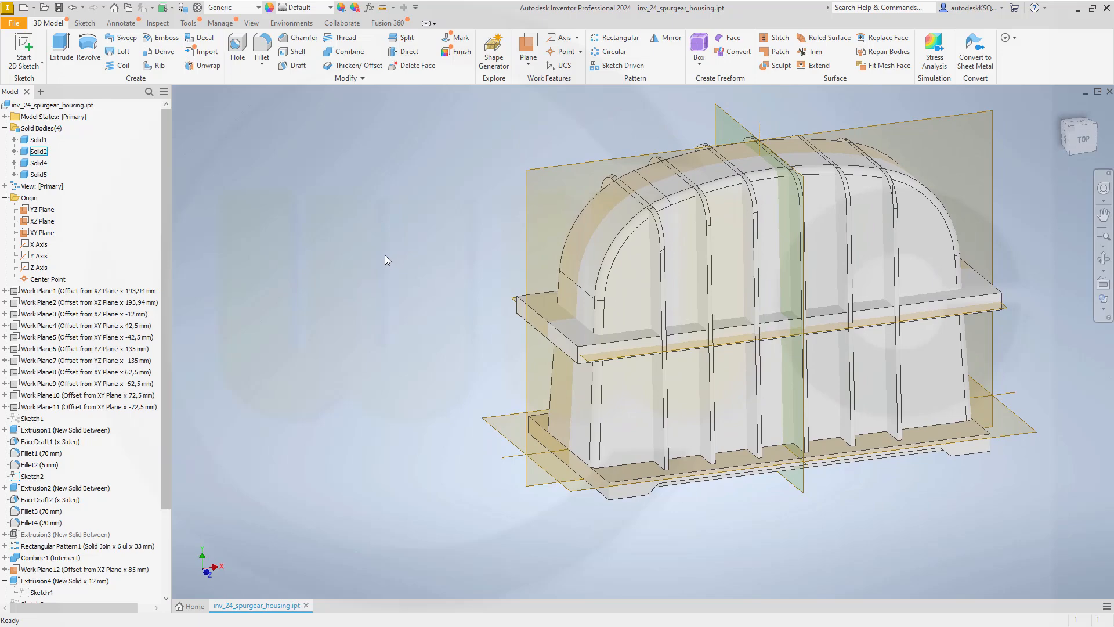
{"action": "middle_click_drag", "start_coordinate": [410, 281], "coordinate": [386, 289], "text": "shift"}
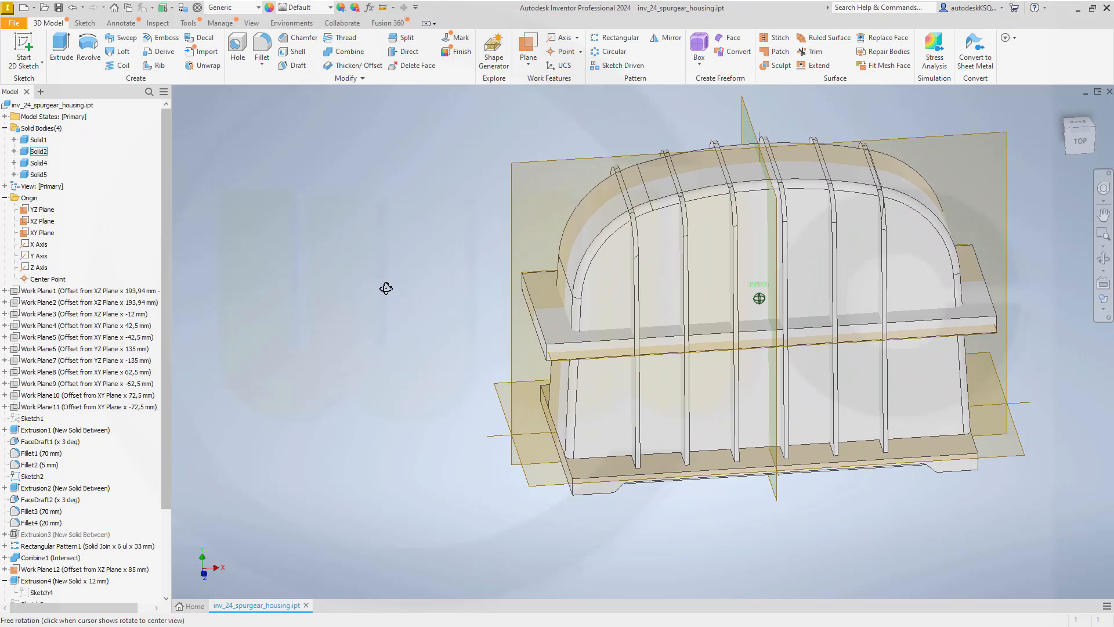